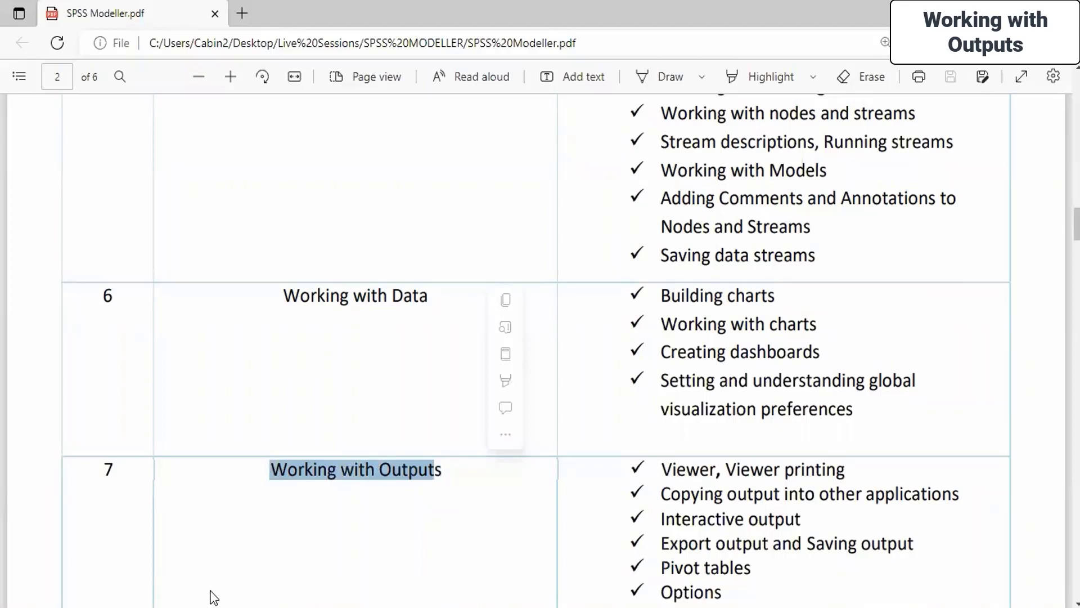
Step: Bring up the Windows search panel over the SPSS Modeller.pdf course outline
{"action": "key", "text": "super+s"}
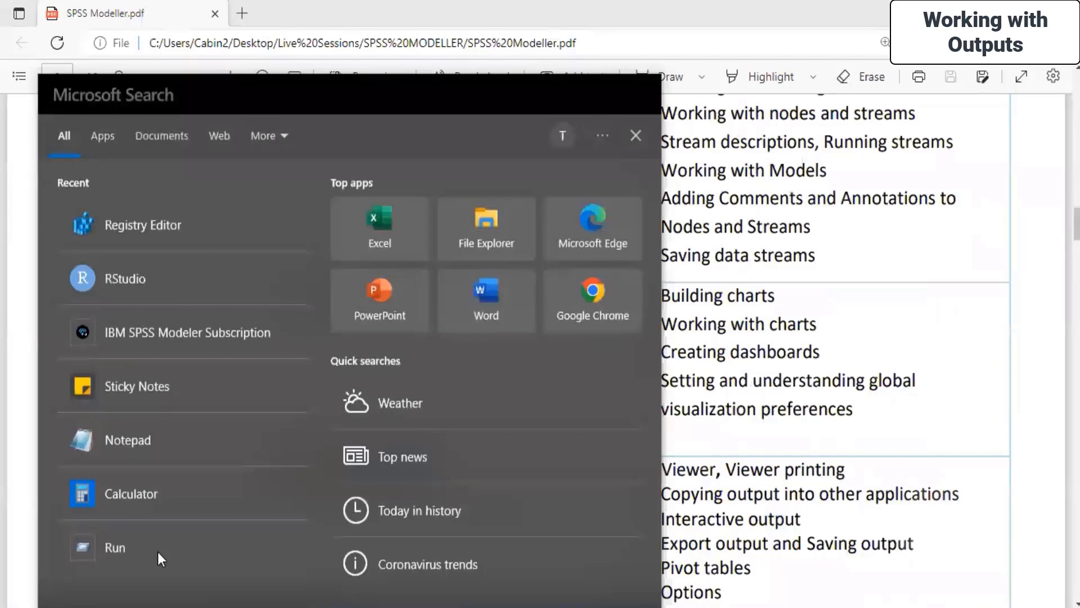
Step: Launch IBM SPSS Modeler Subscription and sign in with the IBMid and account password
{"action": "left_click", "coordinate": [156, 321]}
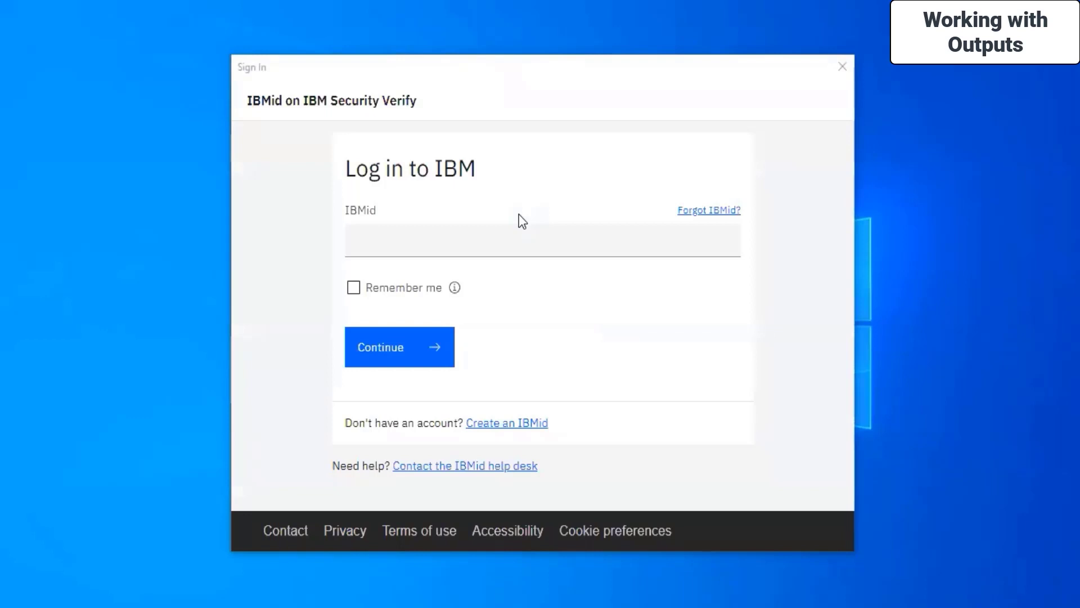
{"action": "left_click", "coordinate": [532, 234]}
{"action": "key", "text": "ctrl+v"}
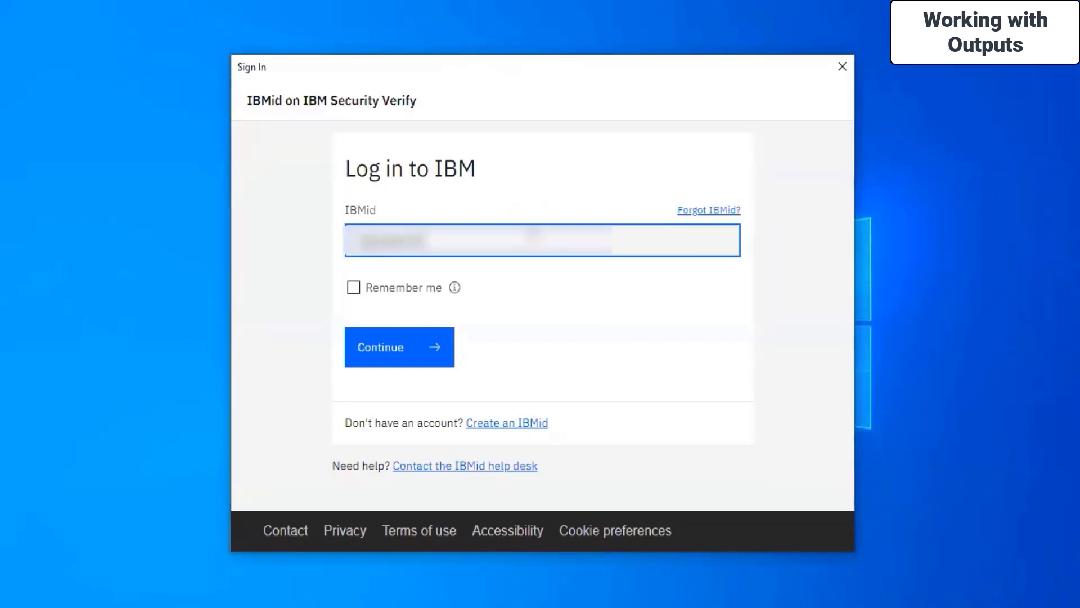
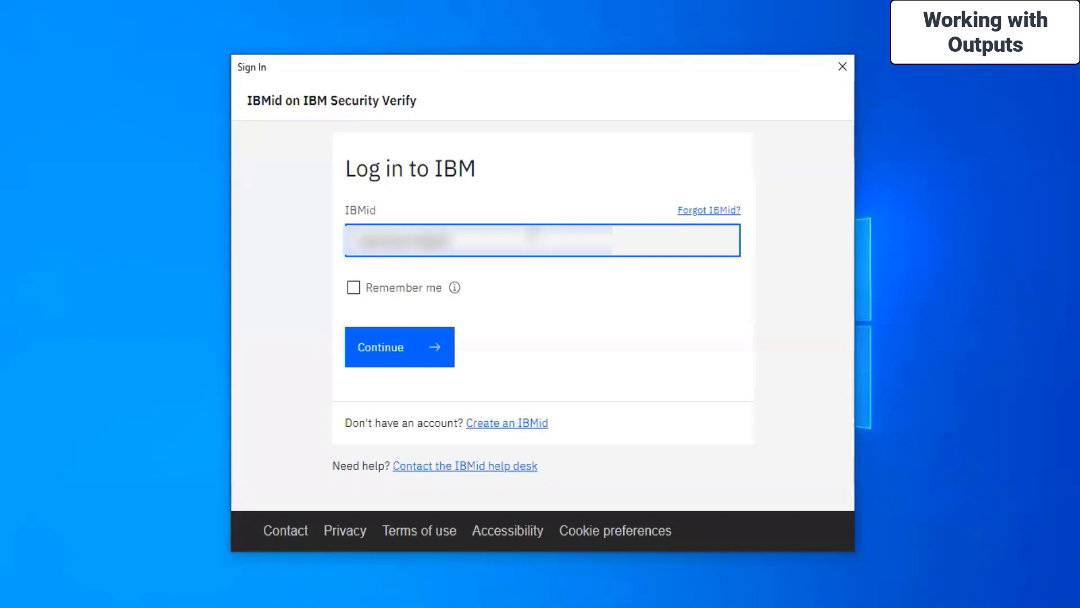
{"action": "key", "text": "Return"}
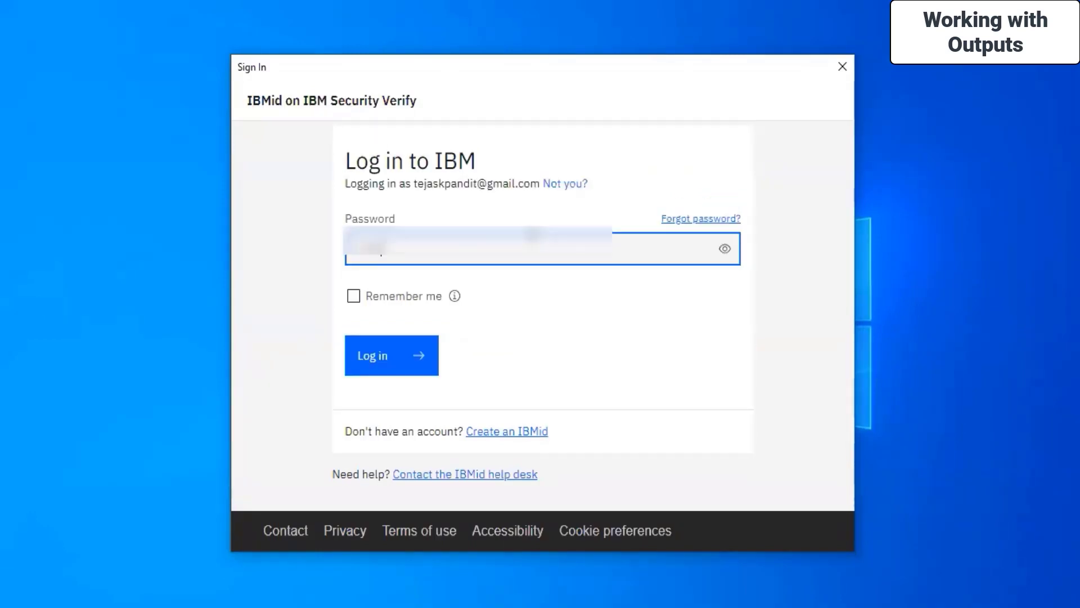
{"action": "left_click", "coordinate": [388, 359]}
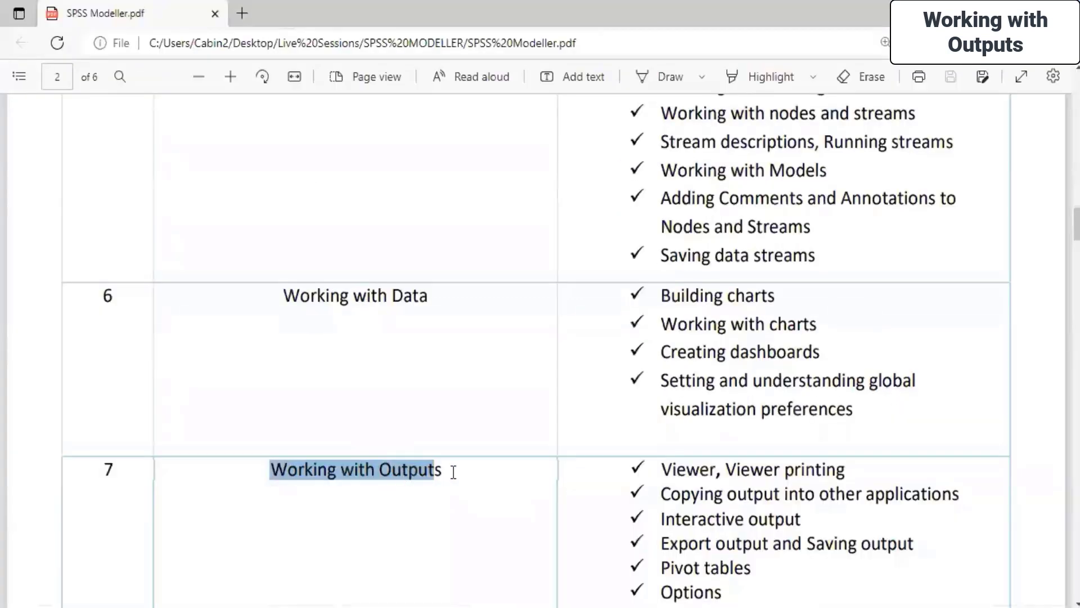
Step: Clear the Working with Outputs highlight and show the Output nodes in the palette
{"action": "left_click", "coordinate": [453, 471]}
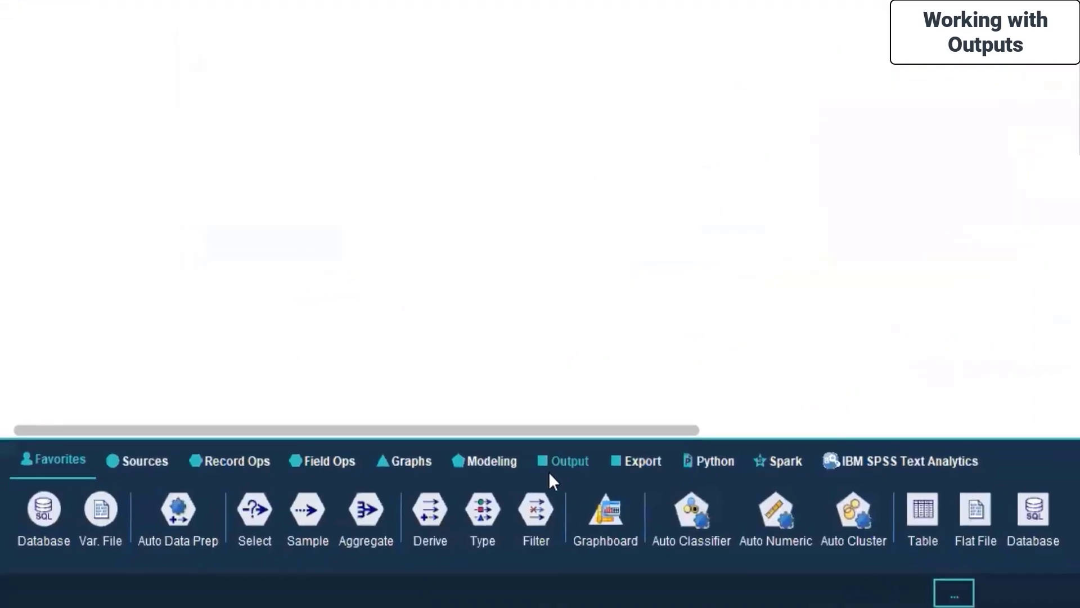
{"action": "left_click", "coordinate": [579, 457]}
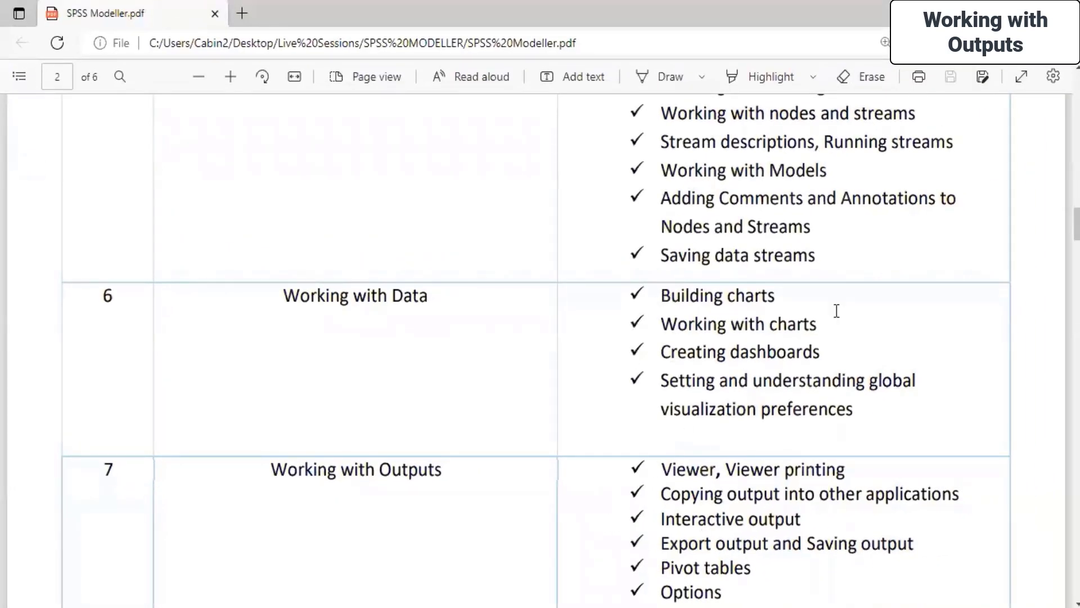
Step: Highlight the Viewer, copying output, Interactive output, Pivot tables and Options topics in the outline
{"action": "left_click_drag", "start_coordinate": [662, 469], "coordinate": [848, 466]}
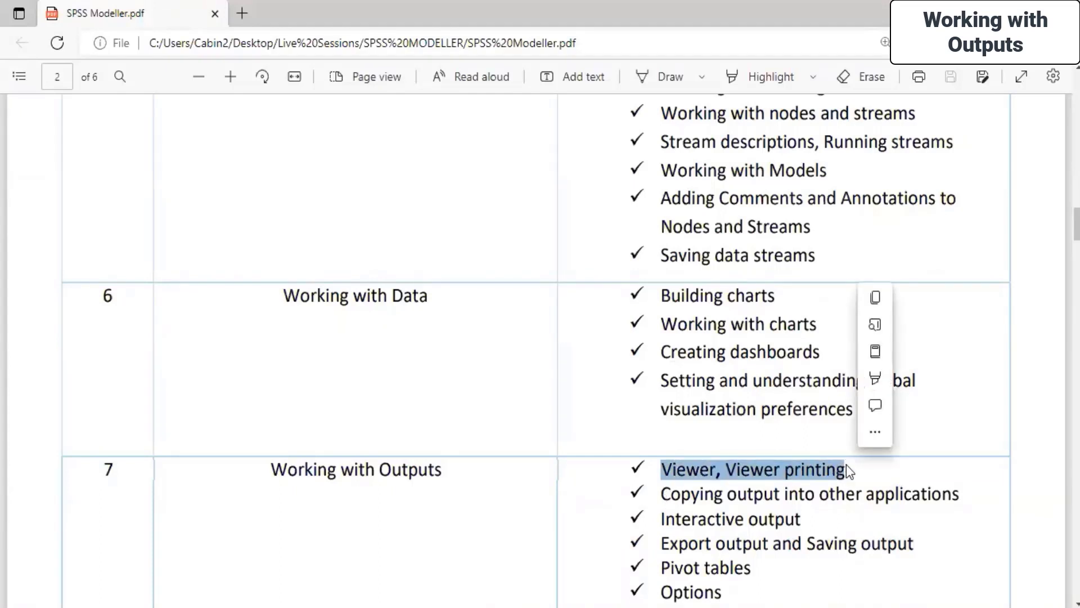
{"action": "left_click", "coordinate": [846, 464]}
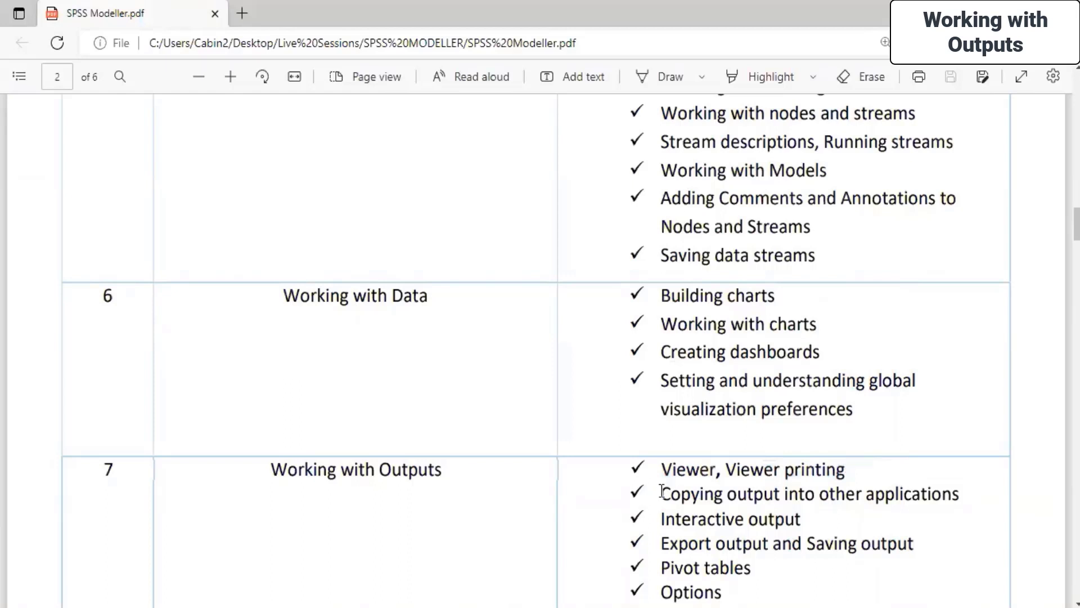
{"action": "left_click_drag", "start_coordinate": [661, 492], "coordinate": [807, 516]}
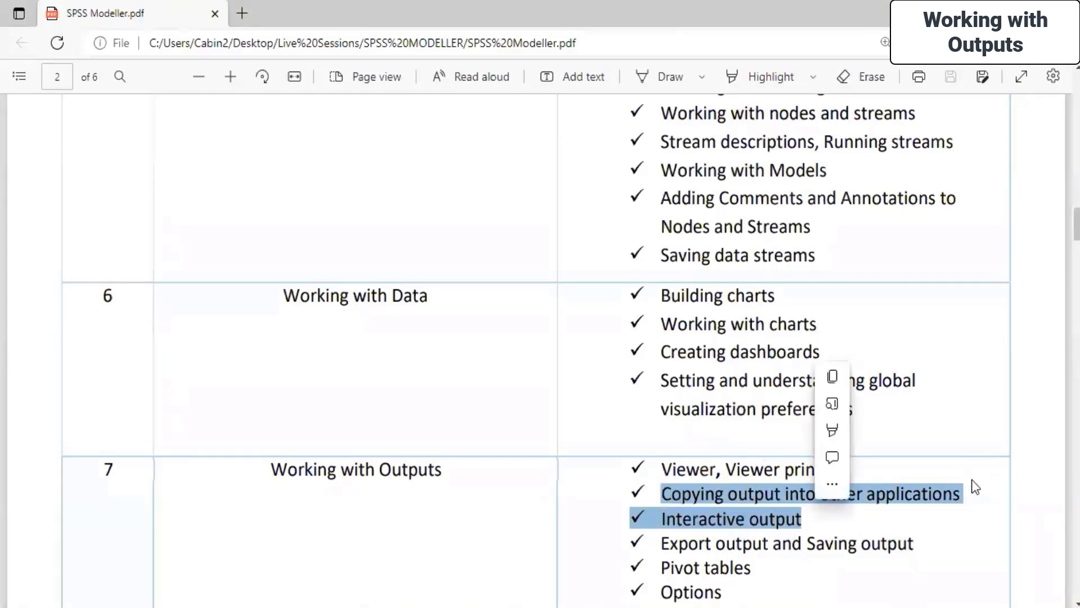
{"action": "left_click", "coordinate": [947, 495]}
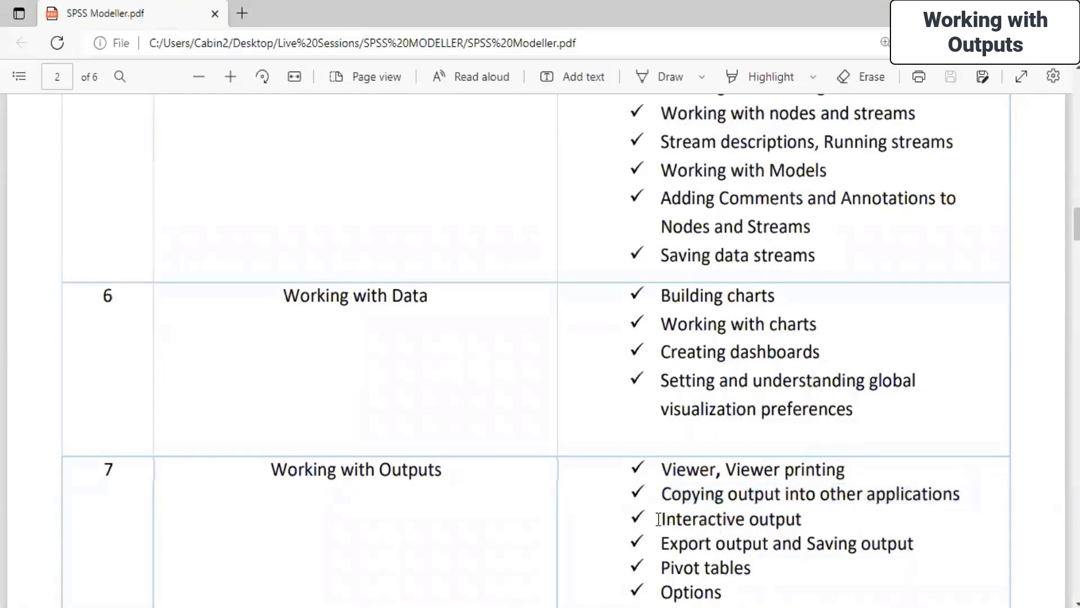
{"action": "left_click_drag", "start_coordinate": [659, 517], "coordinate": [840, 520]}
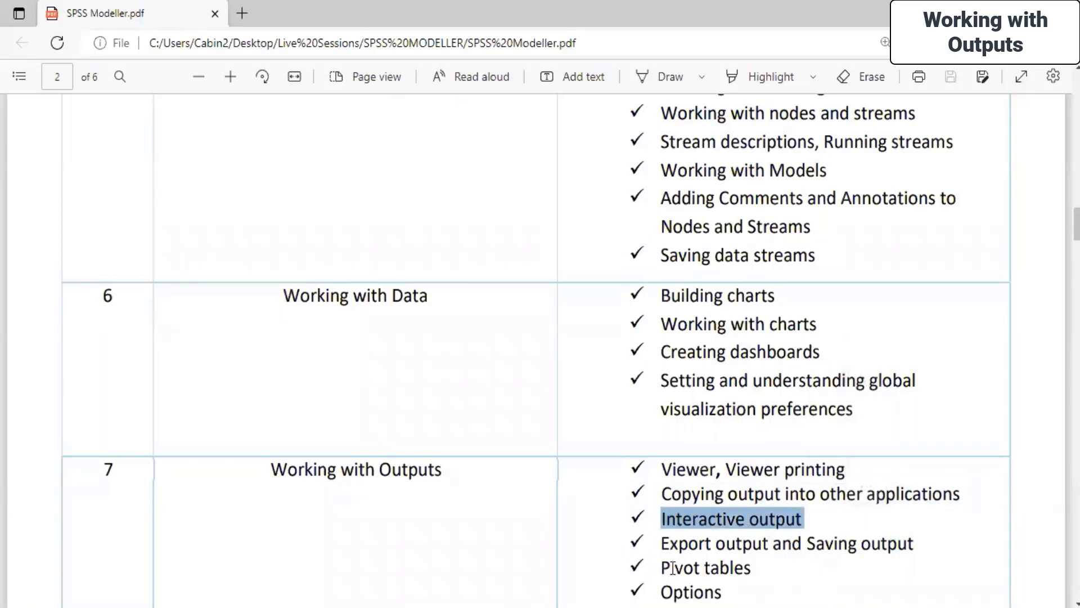
{"action": "left_click_drag", "start_coordinate": [665, 566], "coordinate": [755, 572]}
{"action": "left_click_drag", "start_coordinate": [660, 592], "coordinate": [728, 596]}
{"action": "left_click", "coordinate": [787, 597]}
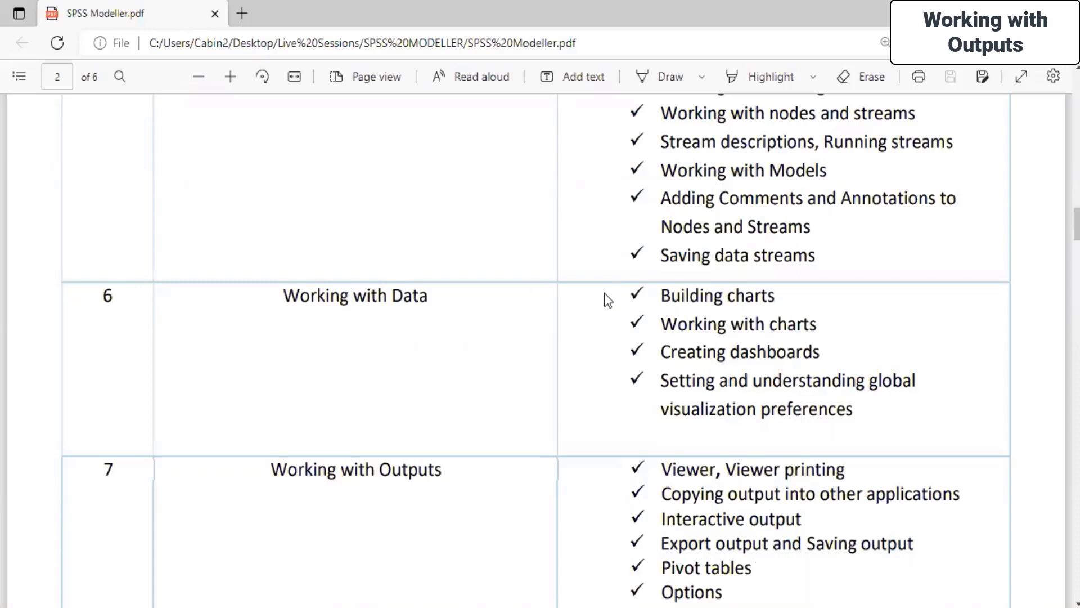
Step: Highlight the Working with Data topics, then return to SPSS Modeler's empty Stream1
{"action": "left_click_drag", "start_coordinate": [654, 294], "coordinate": [867, 418]}
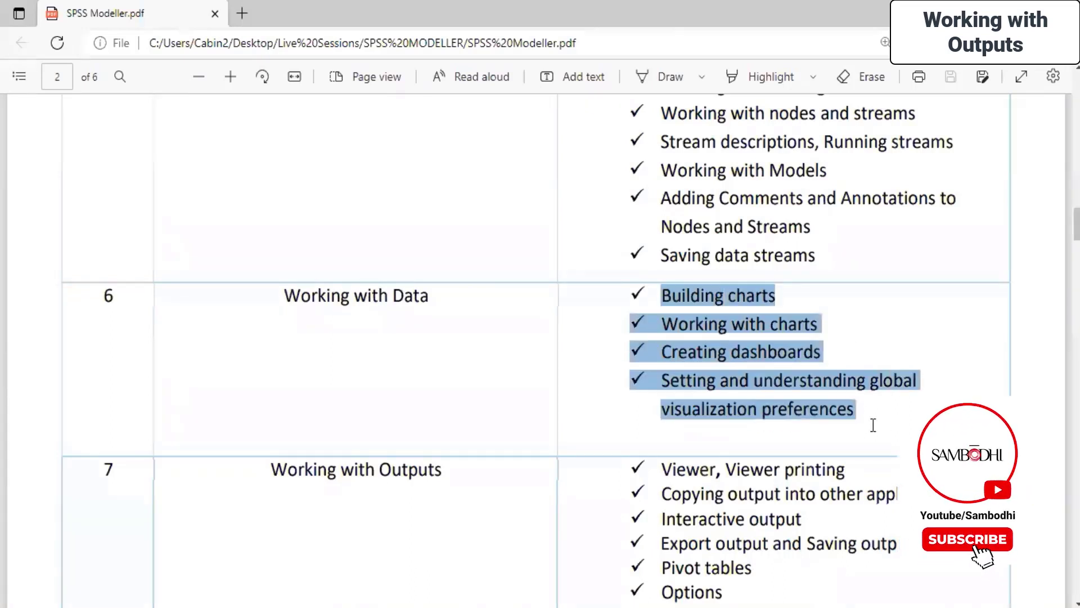
{"action": "left_click", "coordinate": [504, 339]}
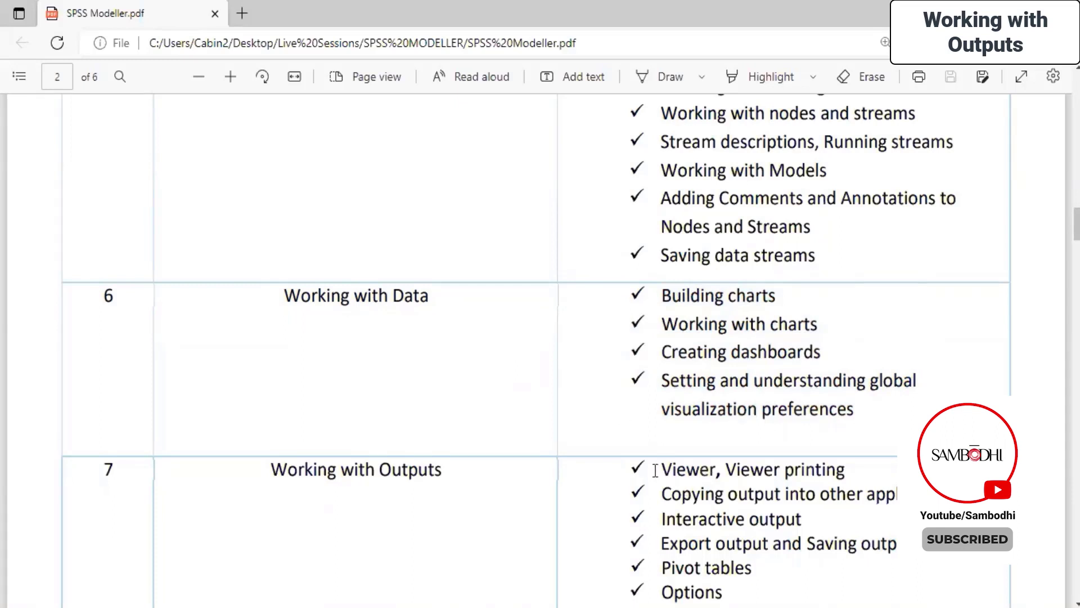
{"action": "left_click", "coordinate": [602, 557]}
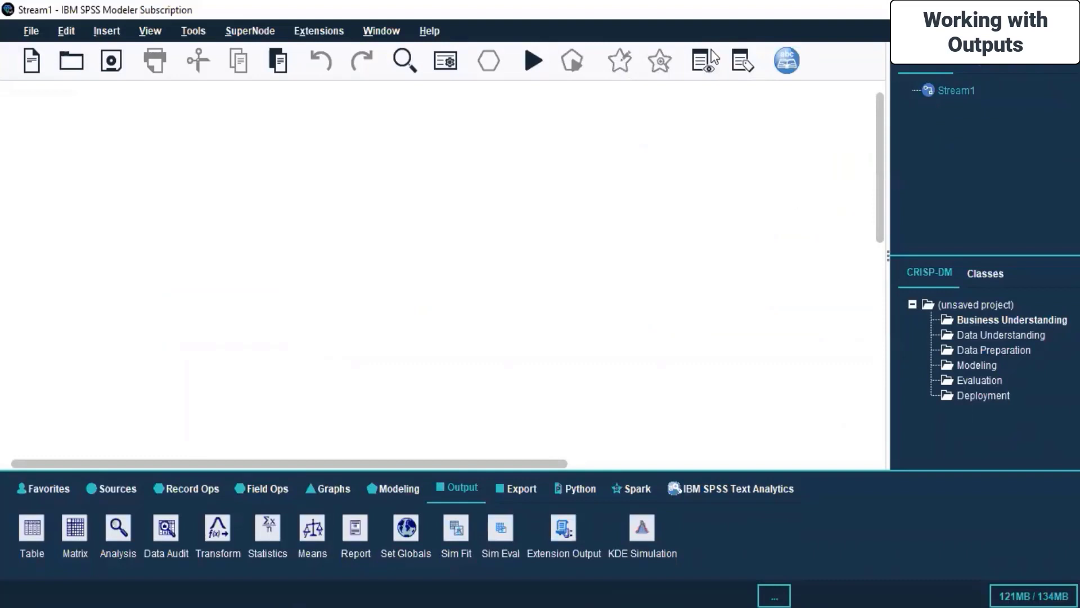
Step: Open Housing index prices.str from Live Sessions > SPSS MODELLER > Day 4
{"action": "left_click", "coordinate": [71, 62]}
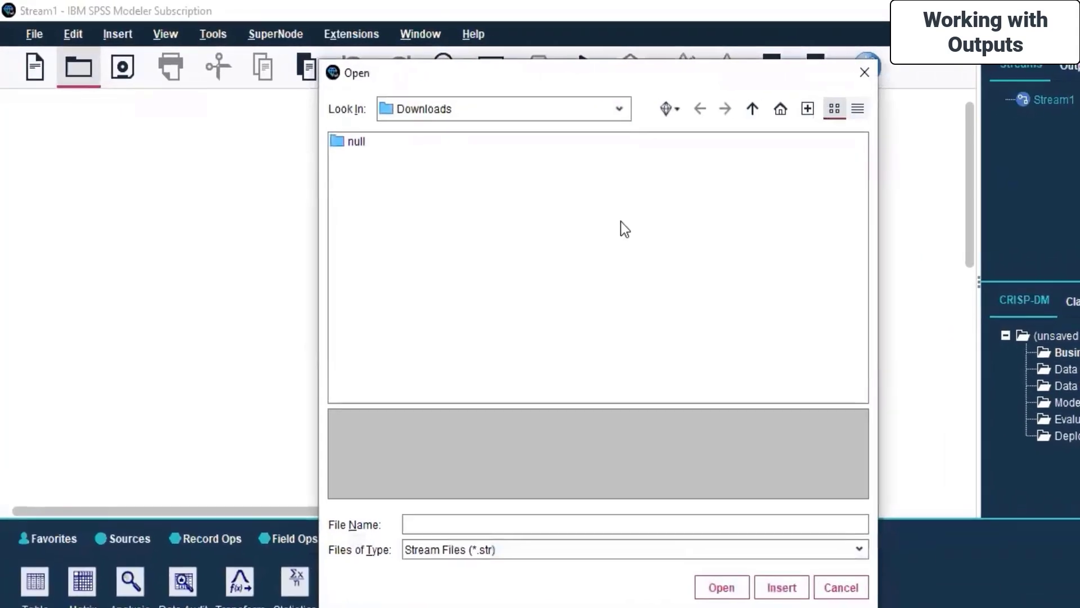
{"action": "left_click", "coordinate": [625, 111]}
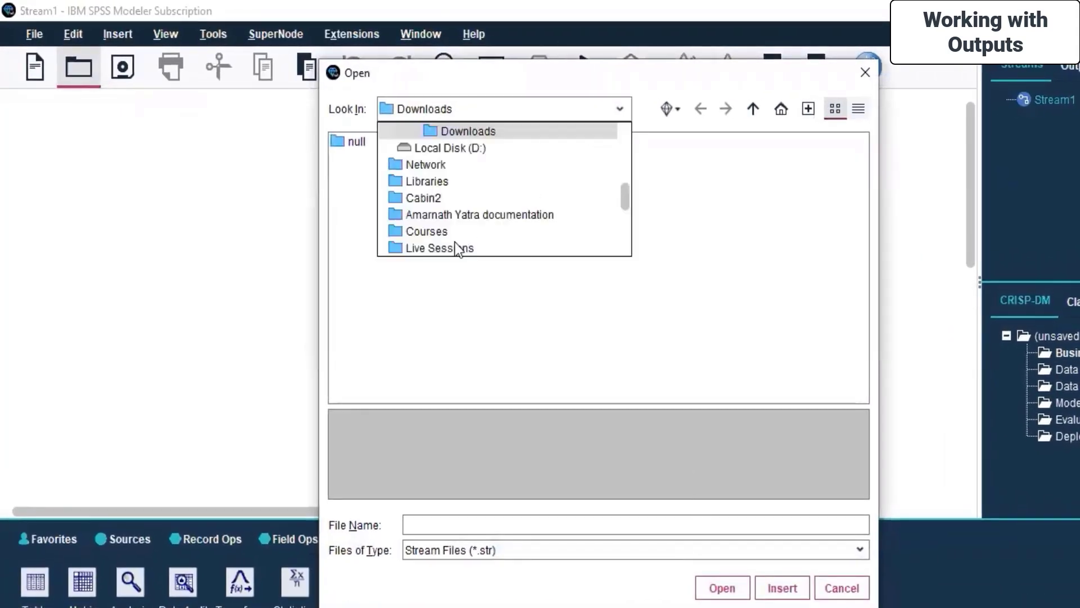
{"action": "left_click", "coordinate": [455, 245]}
{"action": "double_click", "coordinate": [374, 242]}
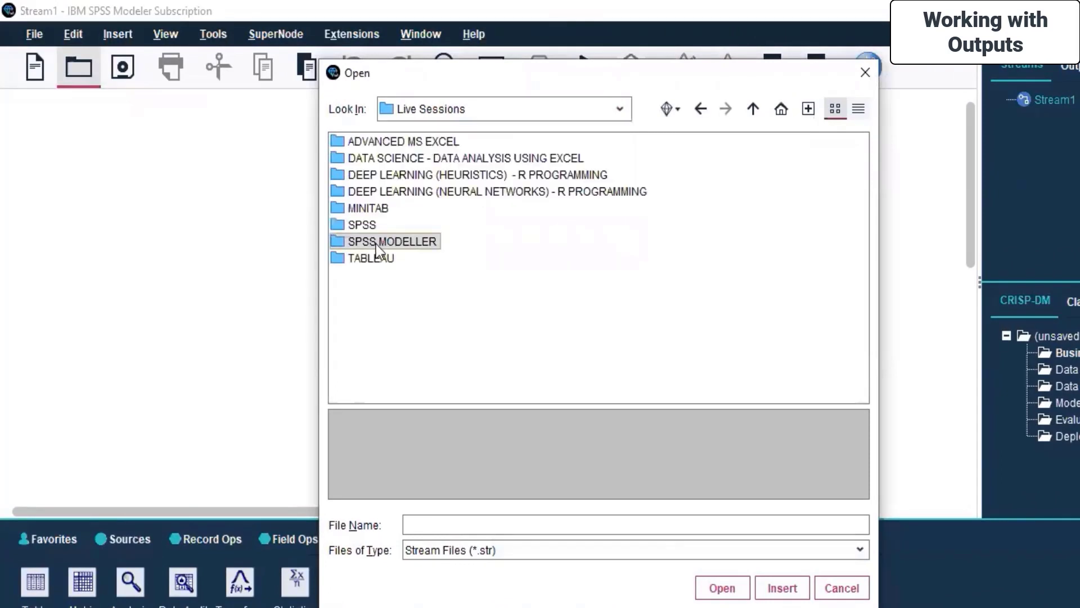
{"action": "left_click", "coordinate": [372, 209]}
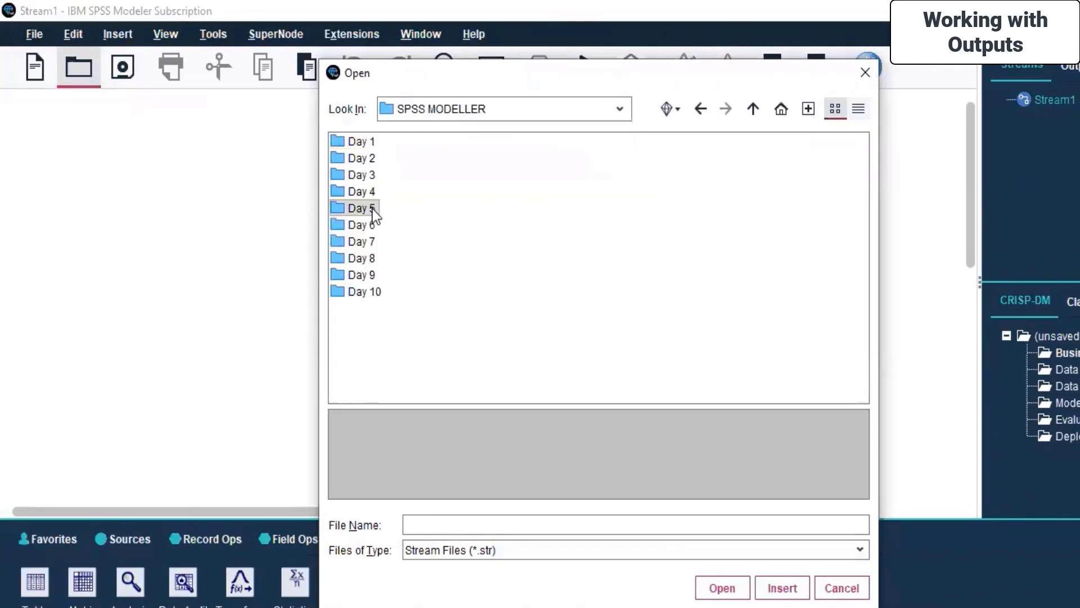
{"action": "left_click", "coordinate": [619, 111]}
{"action": "left_click", "coordinate": [428, 213]}
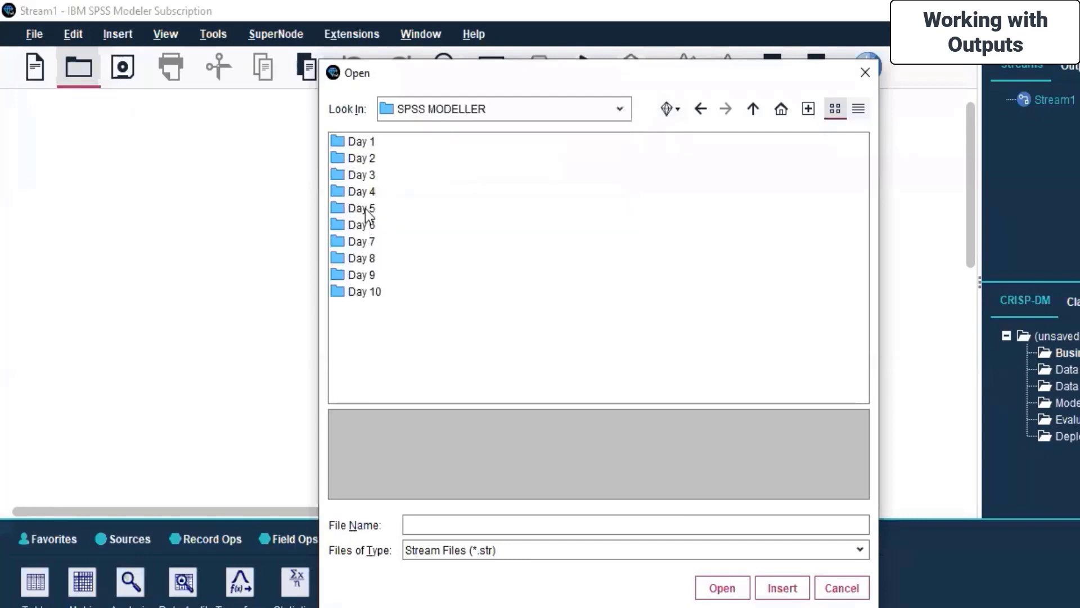
{"action": "double_click", "coordinate": [373, 194]}
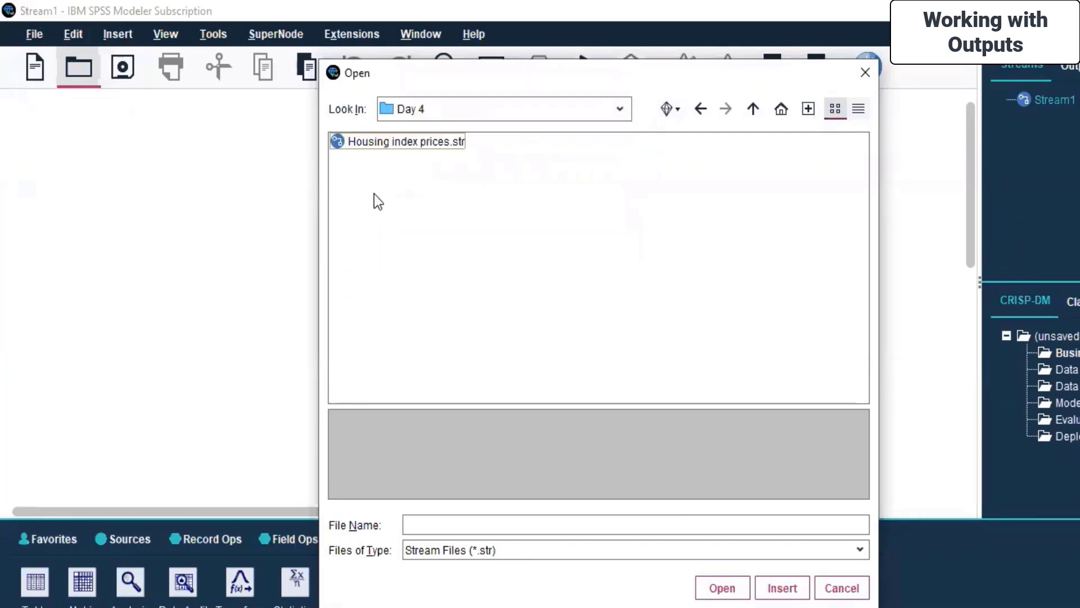
{"action": "left_click", "coordinate": [425, 141]}
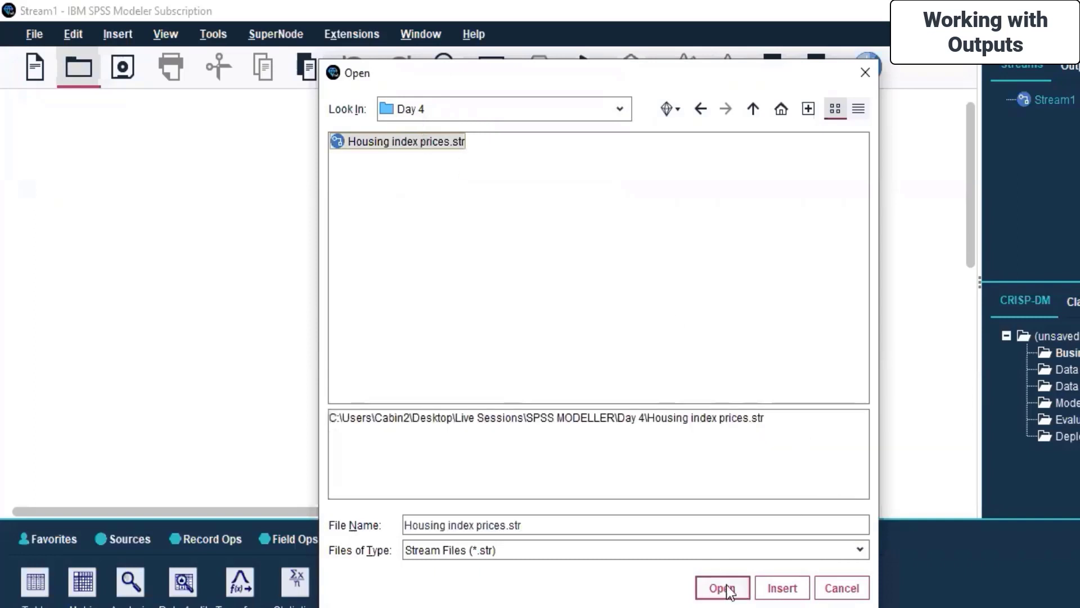
{"action": "left_click", "coordinate": [782, 588]}
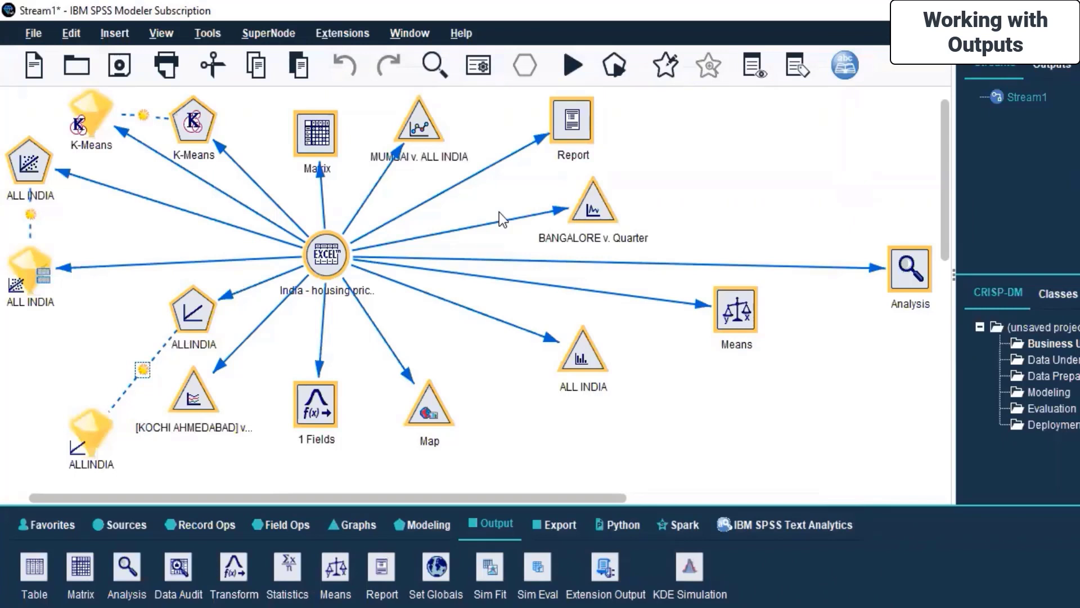
{"action": "left_click", "coordinate": [757, 207]}
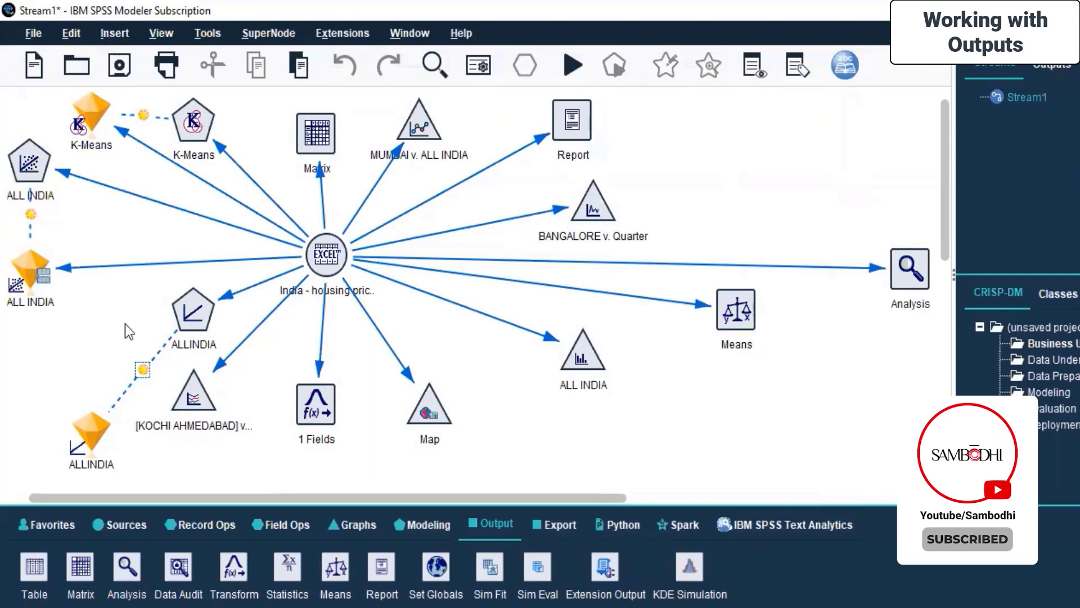
{"action": "left_click", "coordinate": [85, 113]}
{"action": "right_click", "coordinate": [86, 114]}
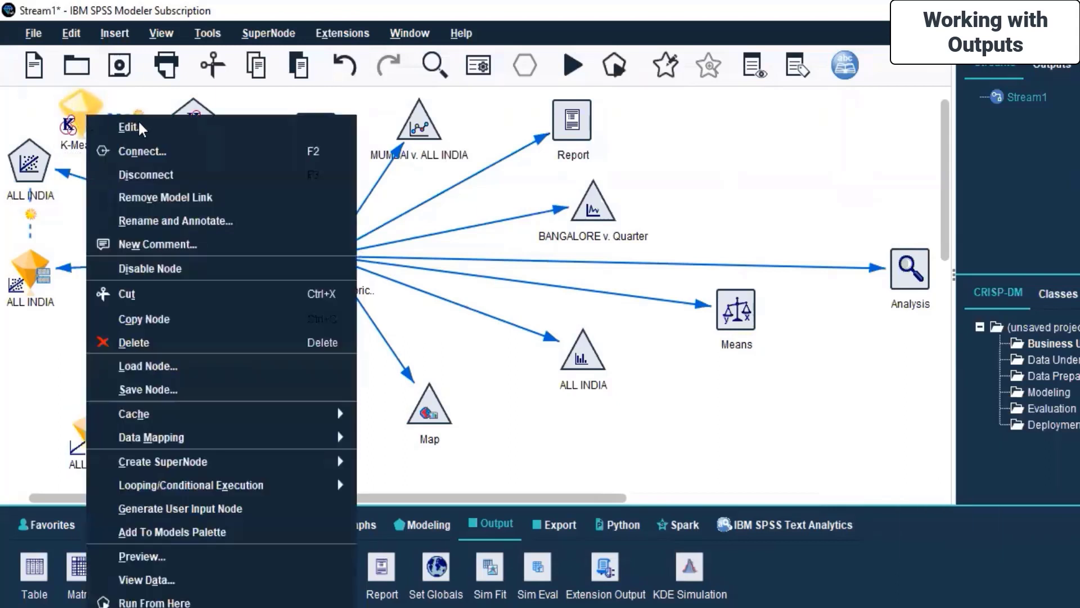
{"action": "left_click", "coordinate": [153, 129]}
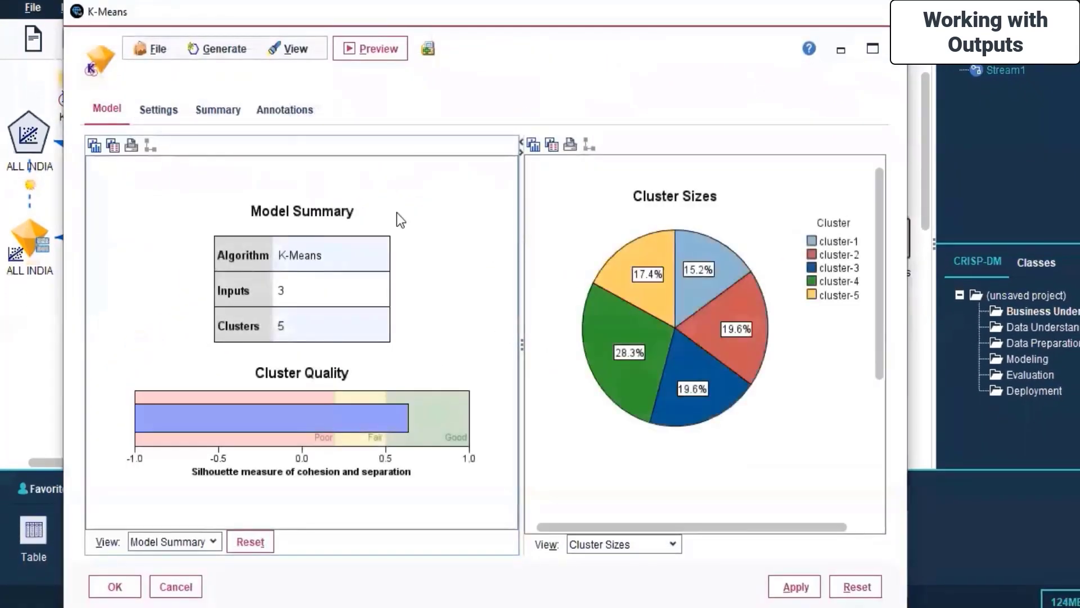
{"action": "left_click", "coordinate": [156, 117]}
{"action": "left_click", "coordinate": [220, 109]}
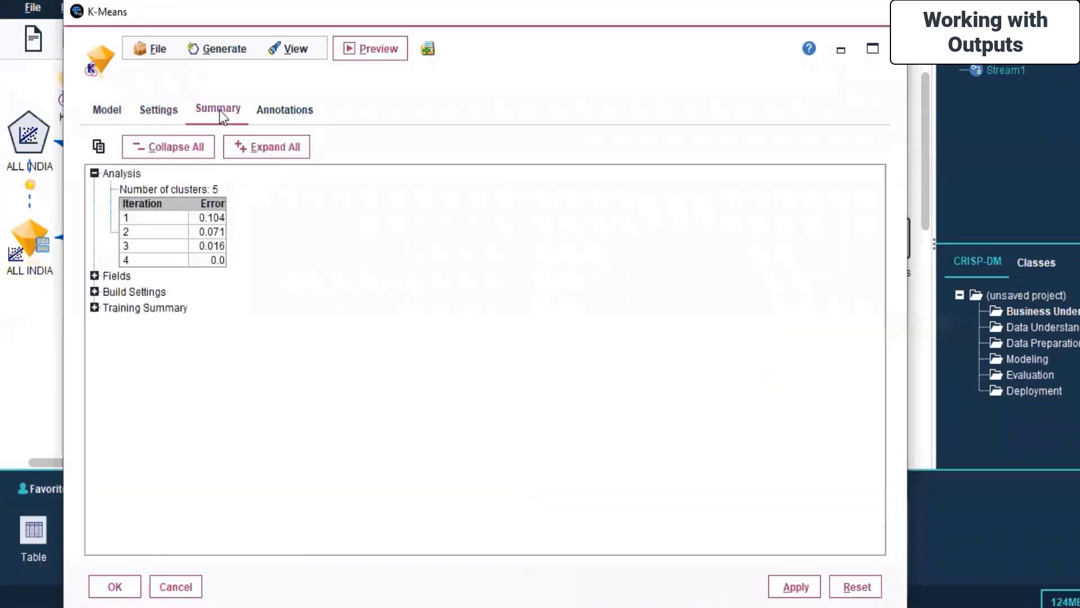
{"action": "left_click", "coordinate": [292, 111]}
{"action": "left_click", "coordinate": [104, 112]}
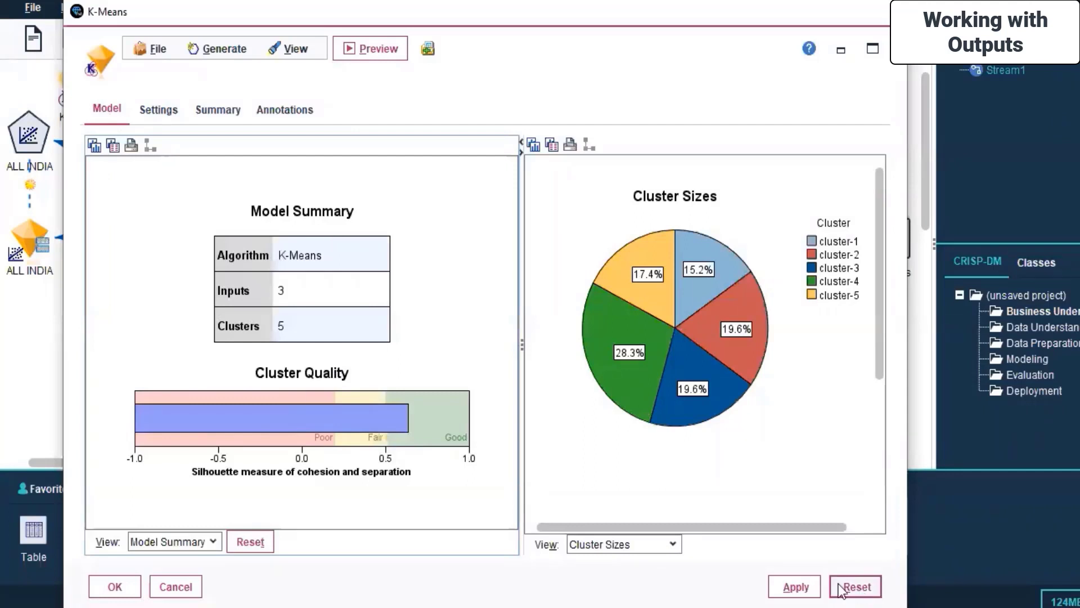
{"action": "left_click", "coordinate": [175, 586]}
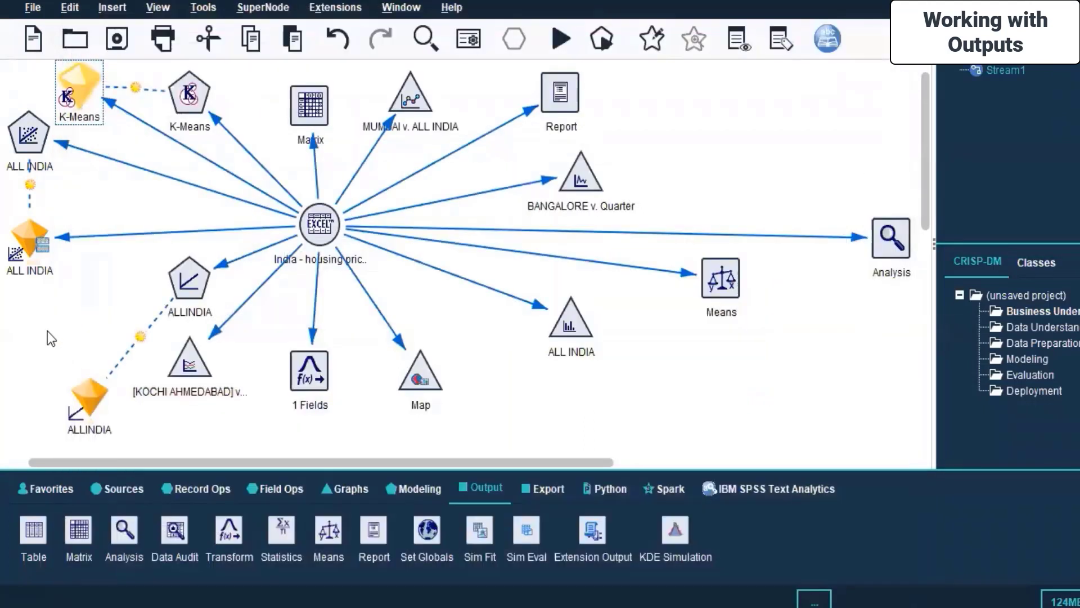
{"action": "left_click", "coordinate": [86, 397]}
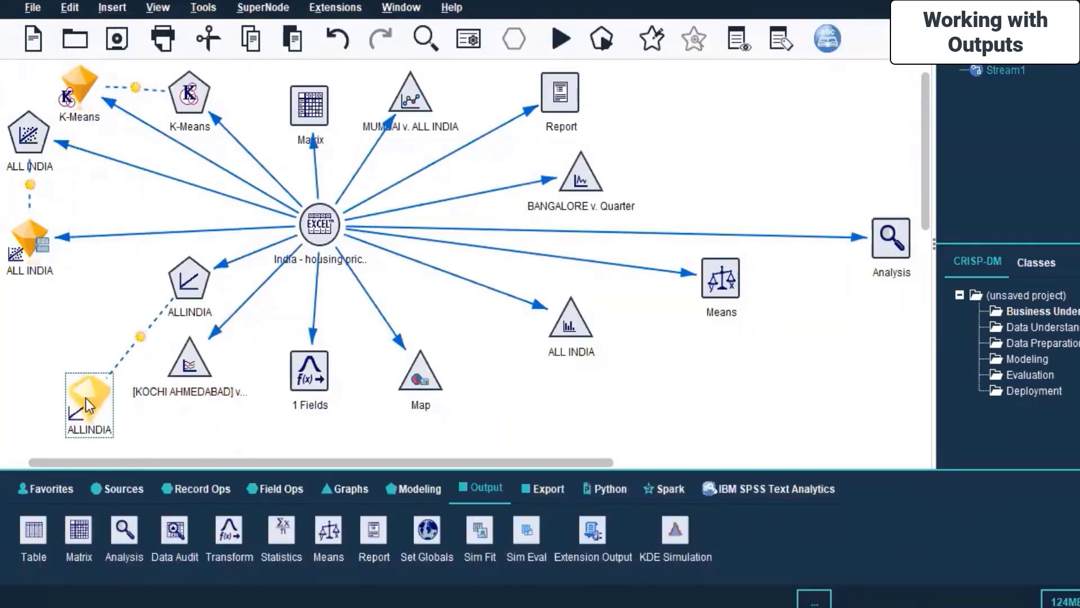
{"action": "right_click", "coordinate": [86, 397]}
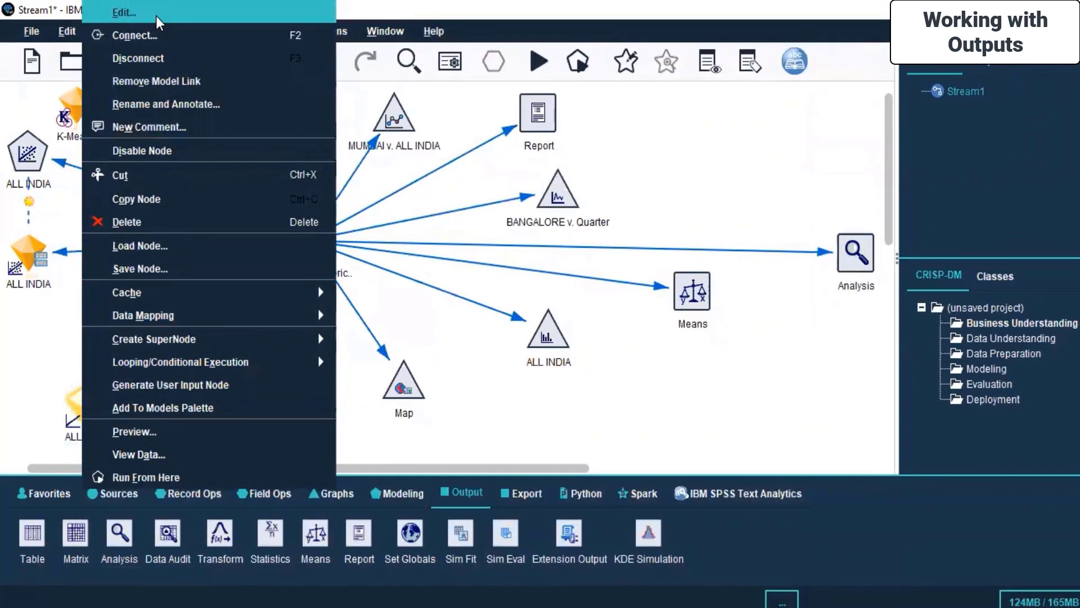
{"action": "left_click", "coordinate": [159, 22]}
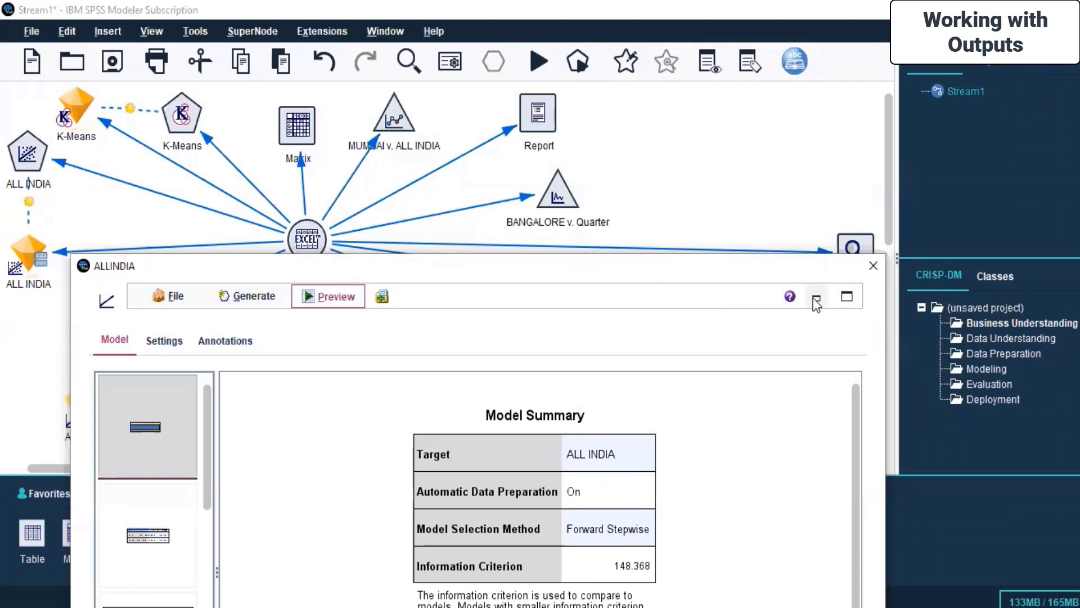
{"action": "left_click", "coordinate": [846, 295]}
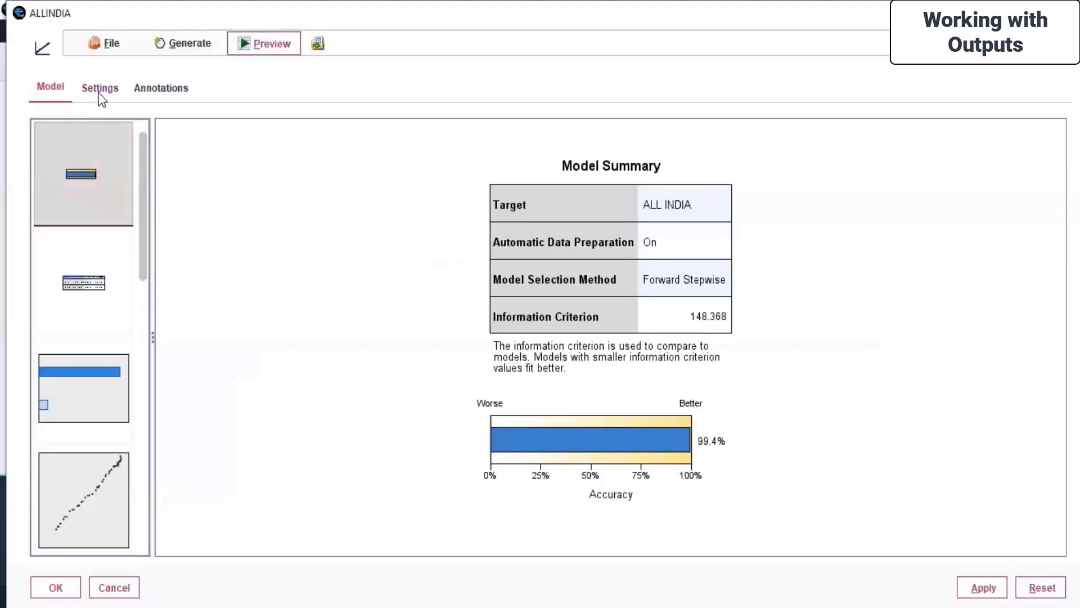
{"action": "left_click", "coordinate": [99, 91]}
{"action": "left_click", "coordinate": [175, 95]}
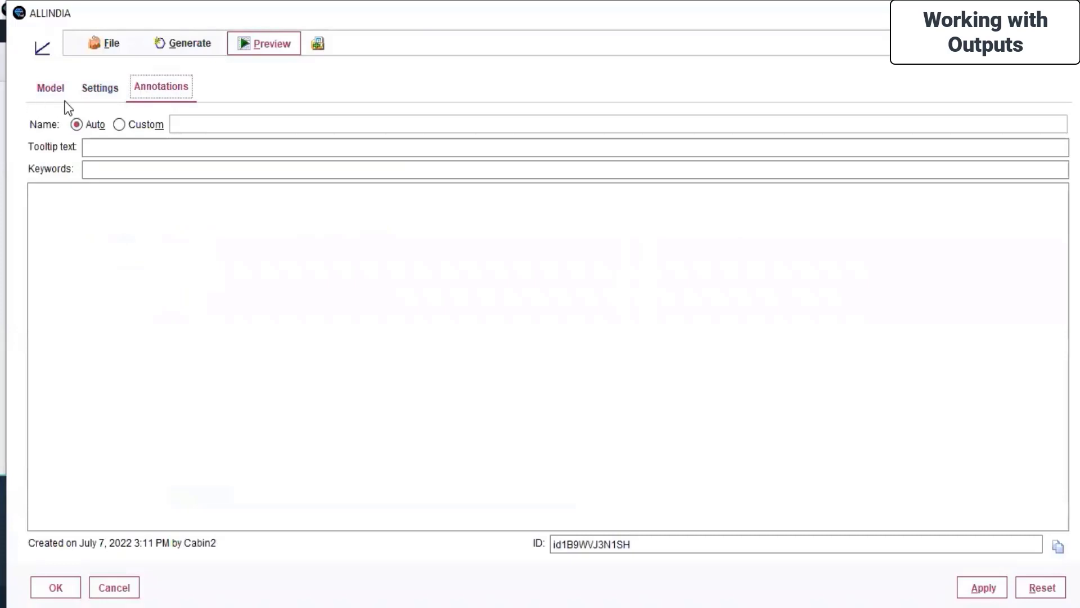
{"action": "left_click", "coordinate": [40, 89]}
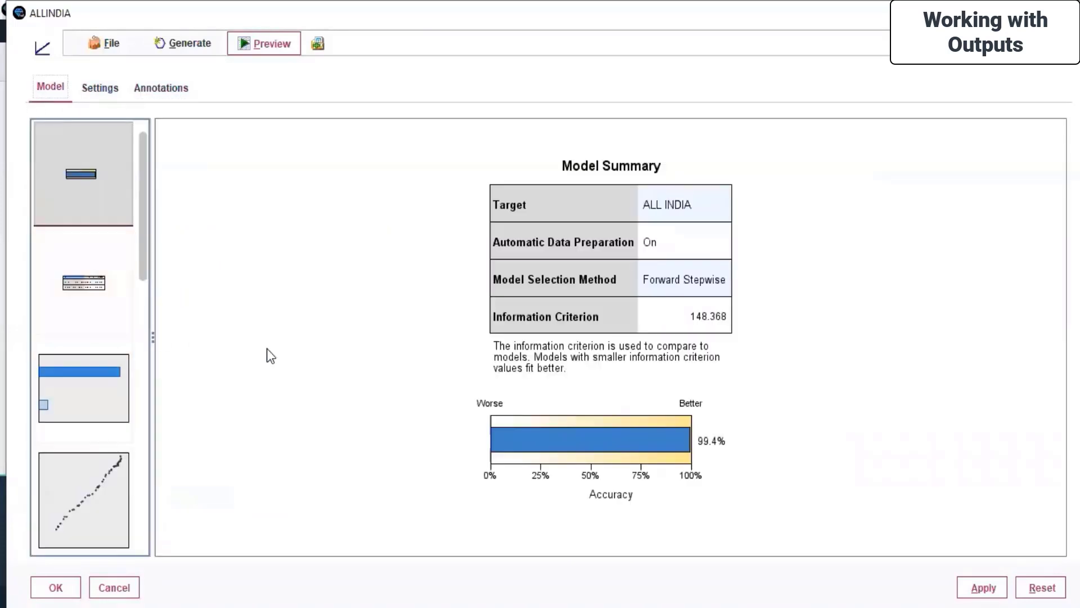
{"action": "left_click", "coordinate": [119, 46]}
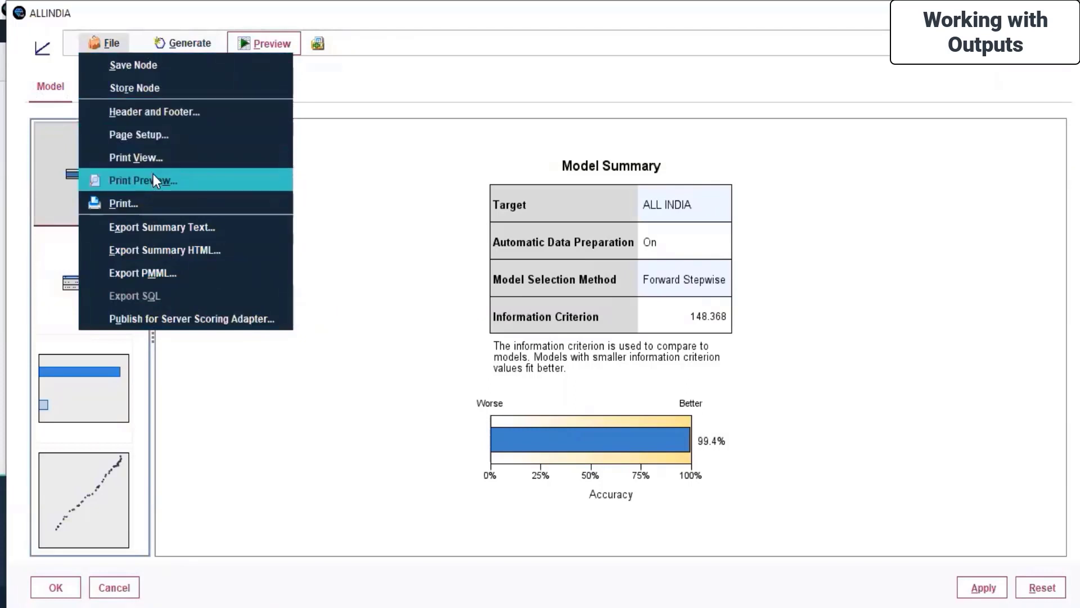
{"action": "mouse_move", "coordinate": [187, 43]}
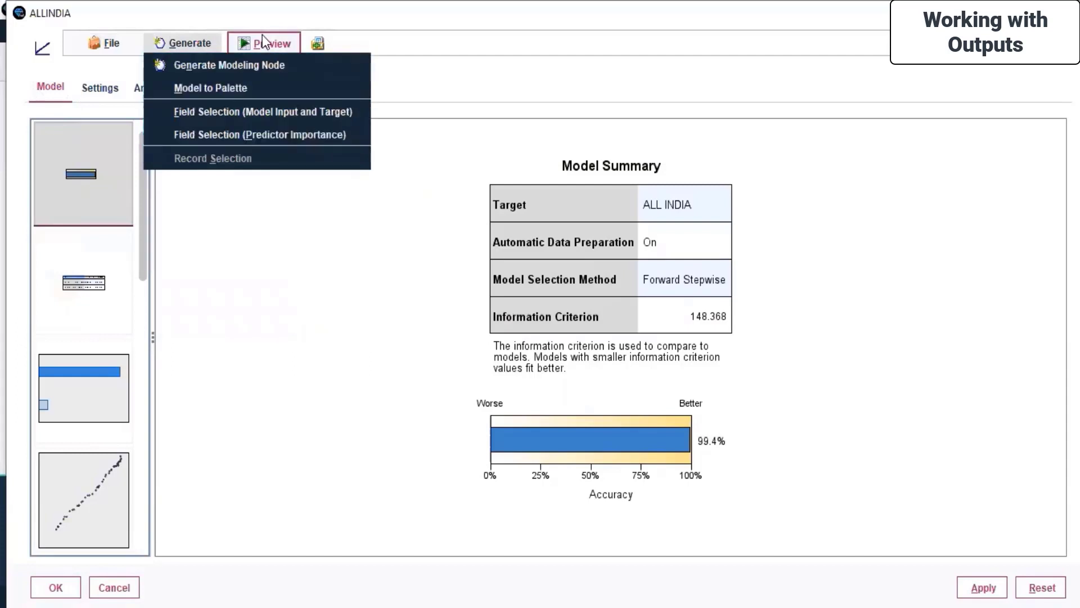
{"action": "left_click", "coordinate": [522, 72]}
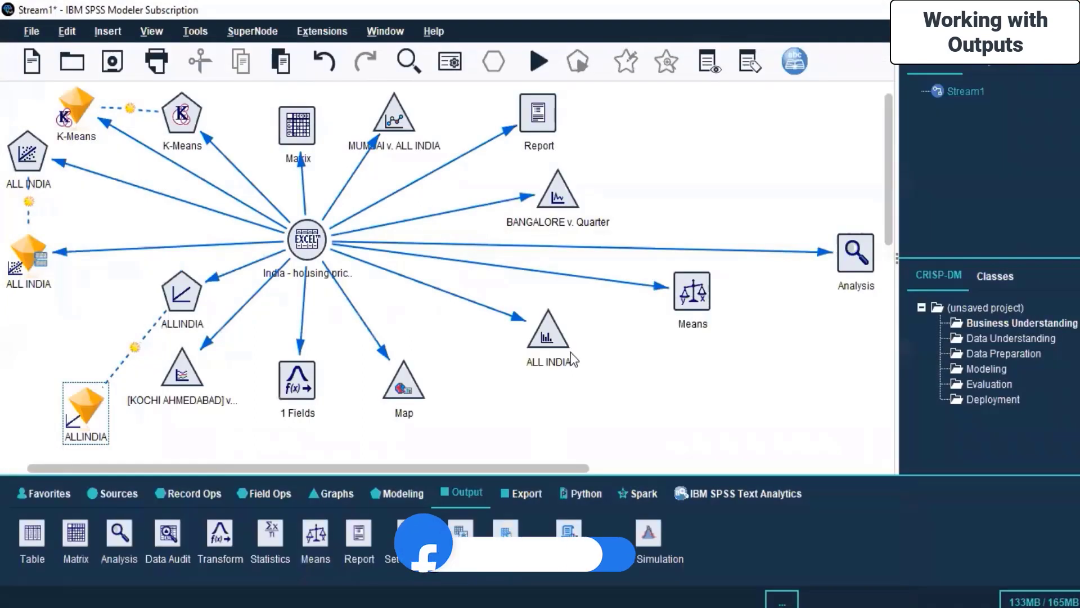
{"action": "left_click", "coordinate": [677, 287]}
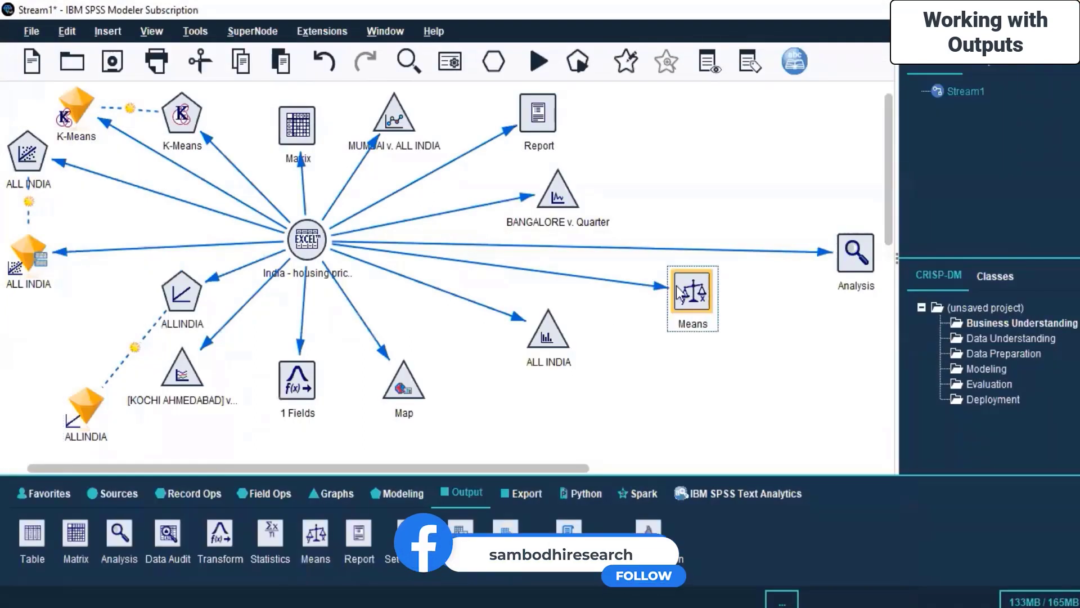
{"action": "right_click", "coordinate": [678, 285]}
{"action": "left_click", "coordinate": [692, 293]}
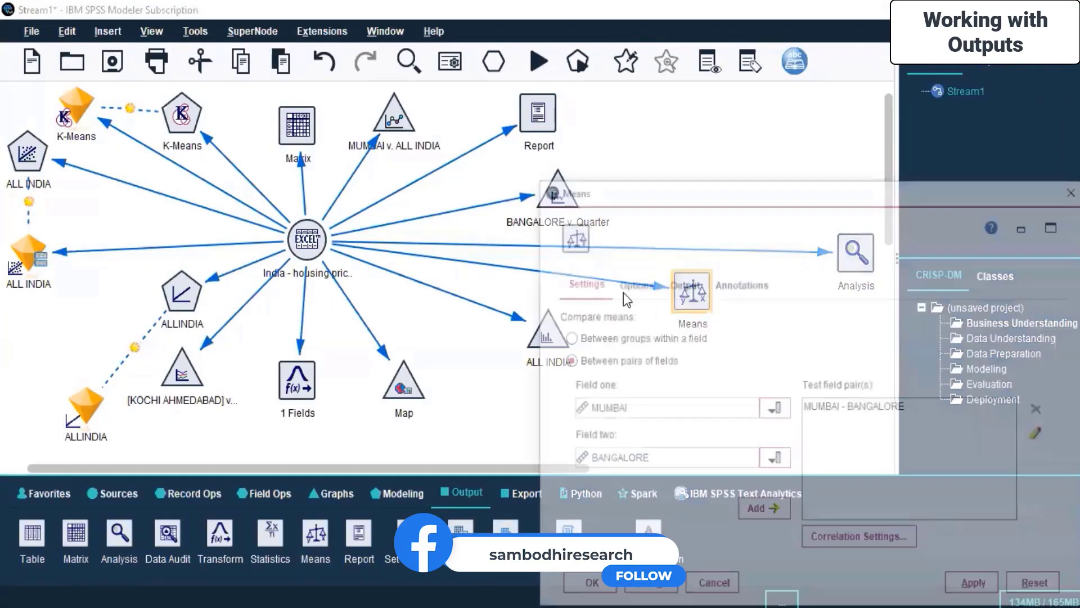
{"action": "left_click_drag", "start_coordinate": [681, 192], "coordinate": [427, 112]}
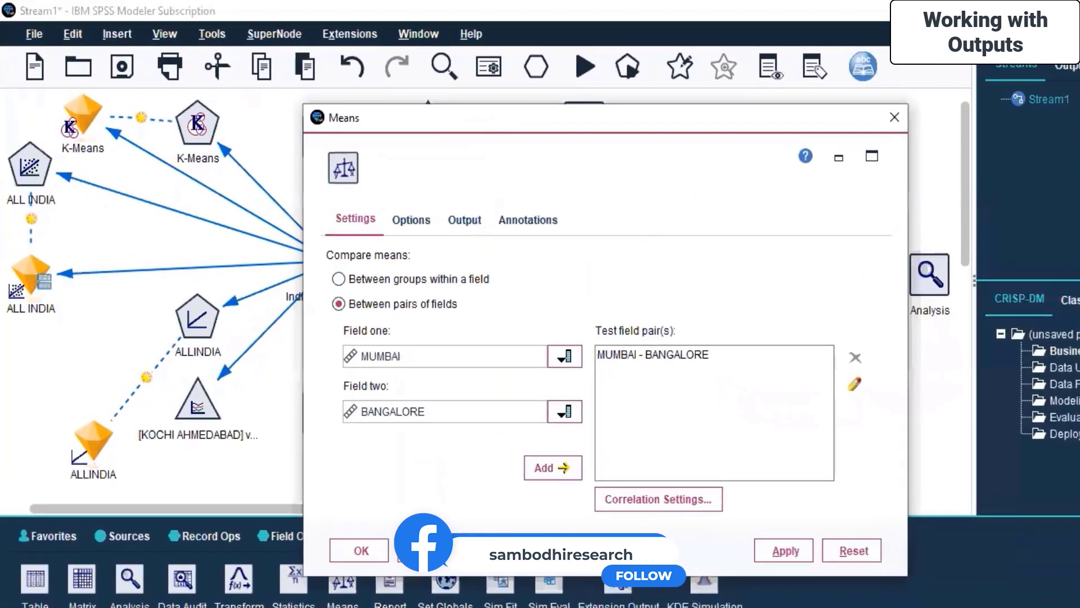
{"action": "left_click", "coordinate": [384, 202]}
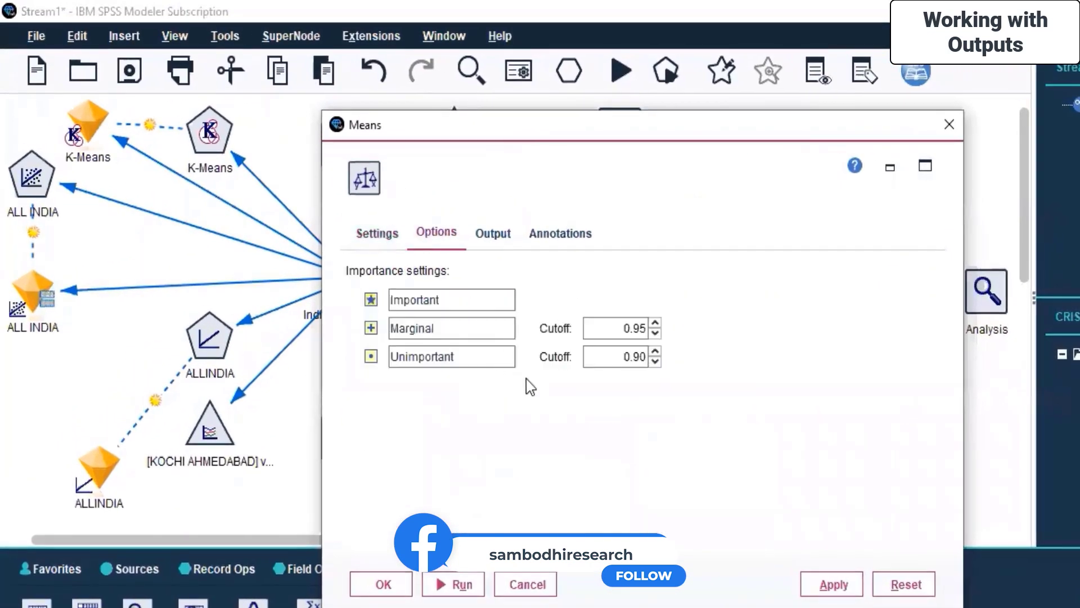
{"action": "left_click", "coordinate": [494, 234]}
{"action": "left_click", "coordinate": [579, 244]}
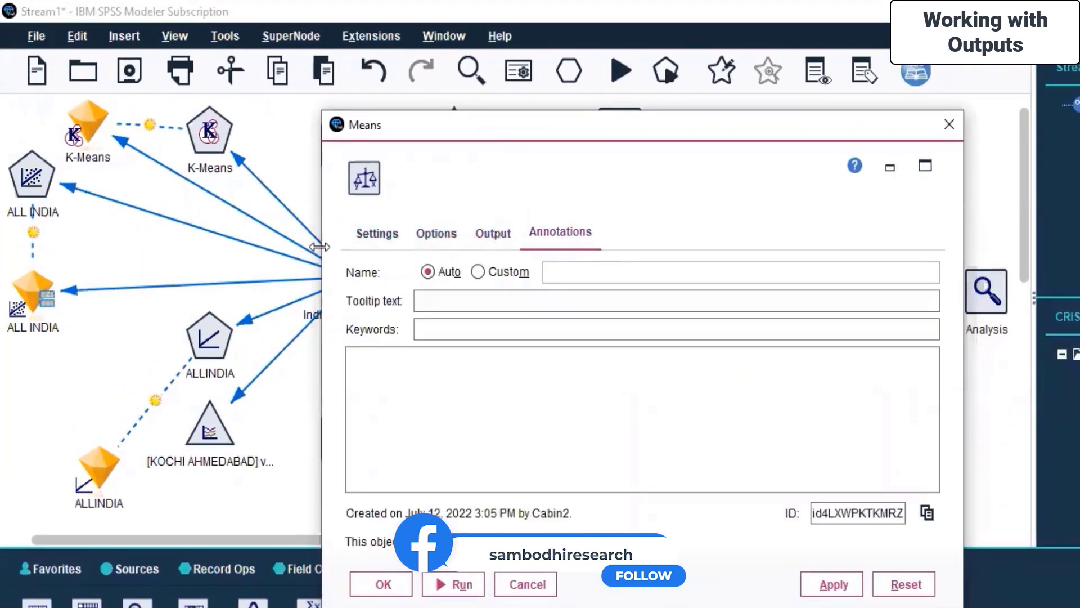
{"action": "left_click", "coordinate": [367, 246]}
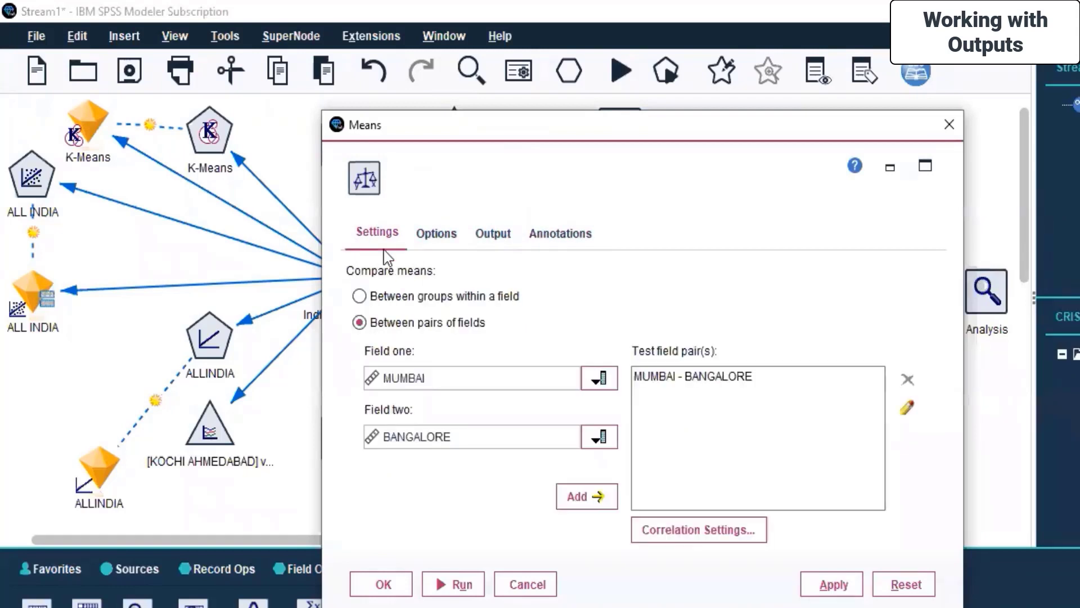
{"action": "left_click", "coordinate": [526, 584]}
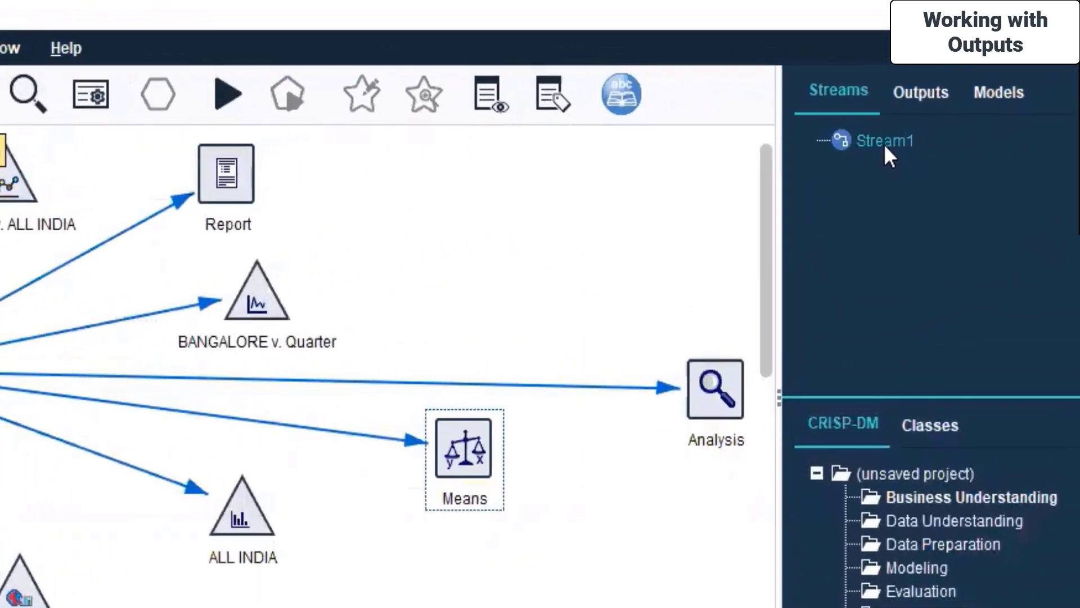
Step: Close Stream1 without saving, start a new Stream2, and show the Sources palette
{"action": "right_click", "coordinate": [868, 141]}
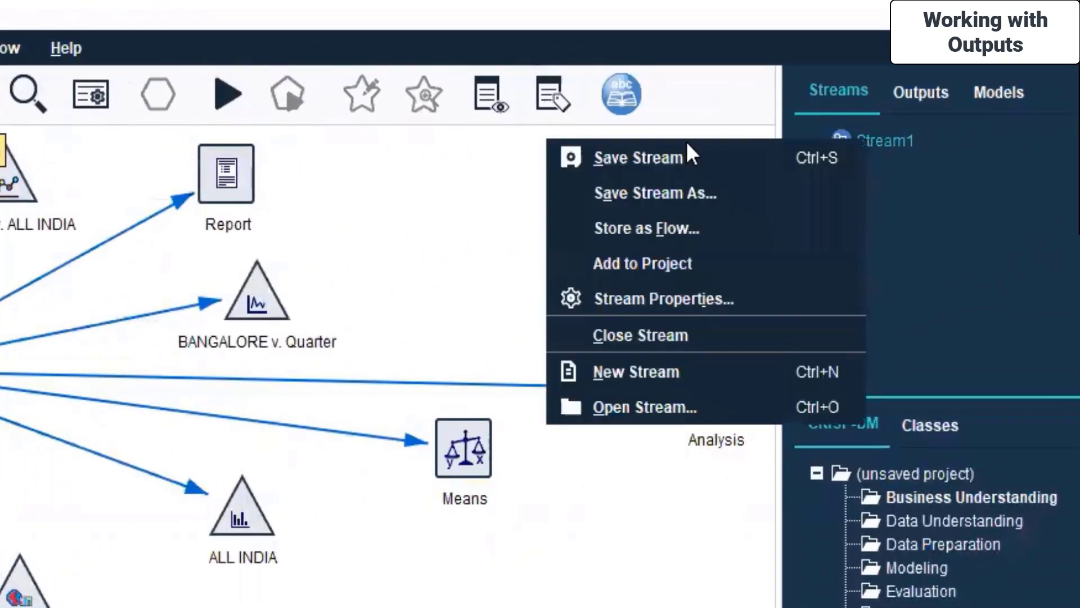
{"action": "left_click", "coordinate": [620, 335]}
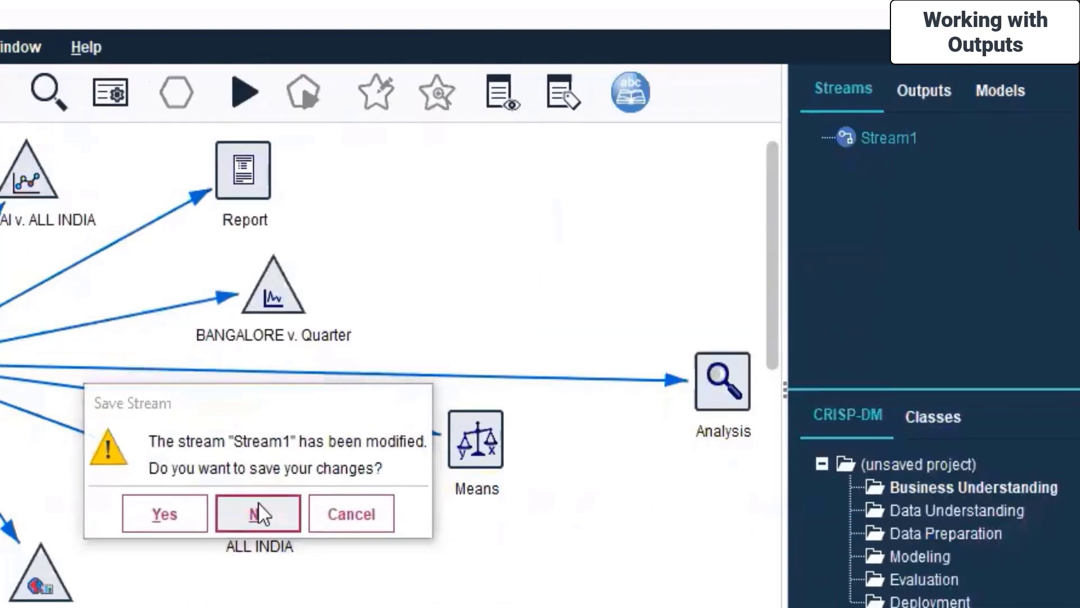
{"action": "left_click", "coordinate": [250, 509]}
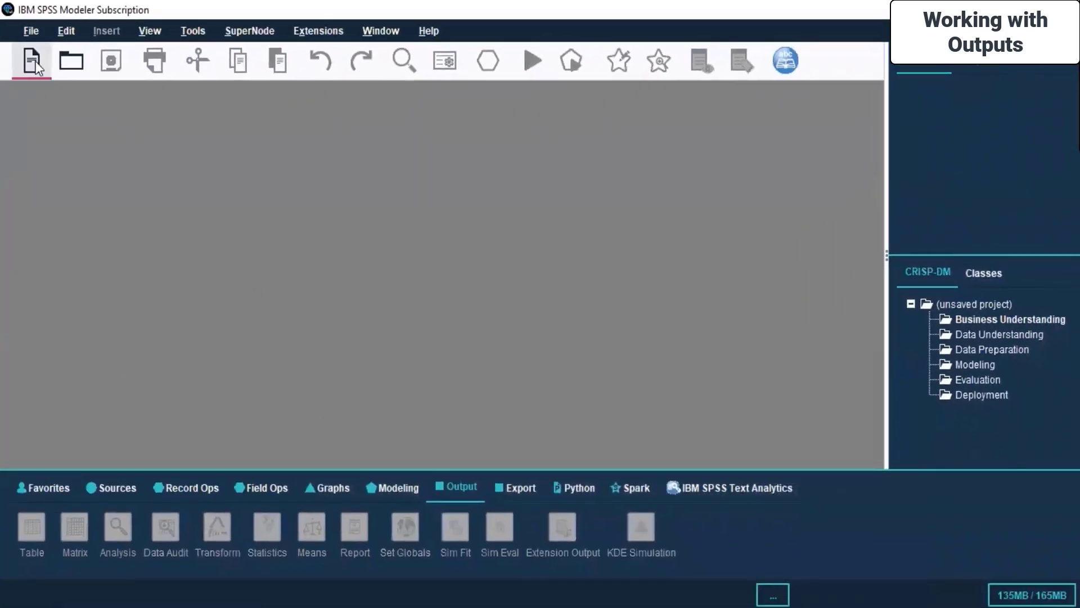
{"action": "left_click", "coordinate": [35, 61]}
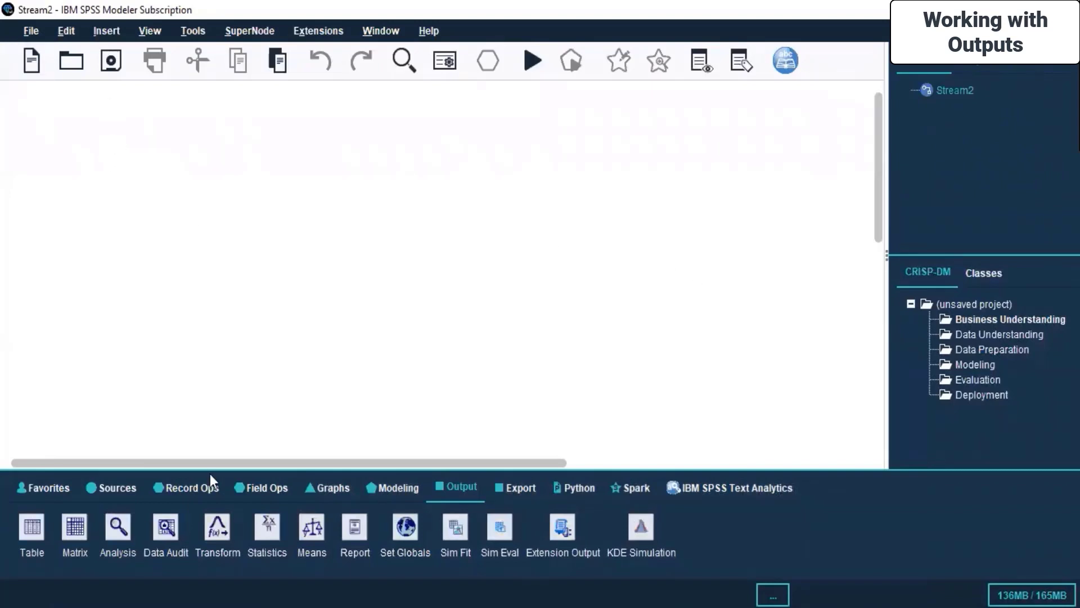
{"action": "left_click", "coordinate": [115, 488]}
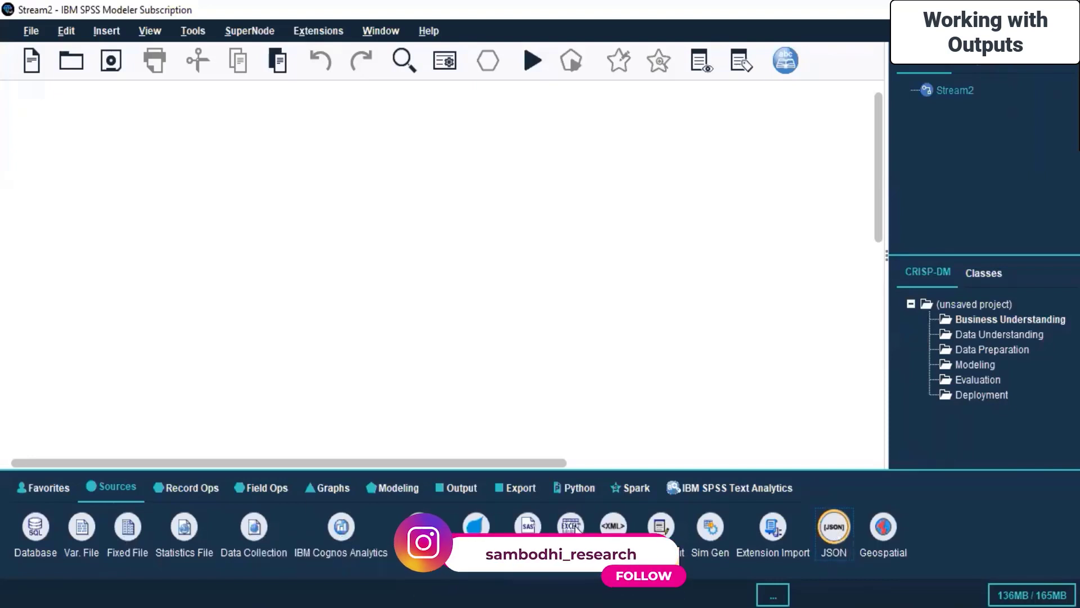
{"action": "left_click_drag", "start_coordinate": [576, 528], "coordinate": [71, 180]}
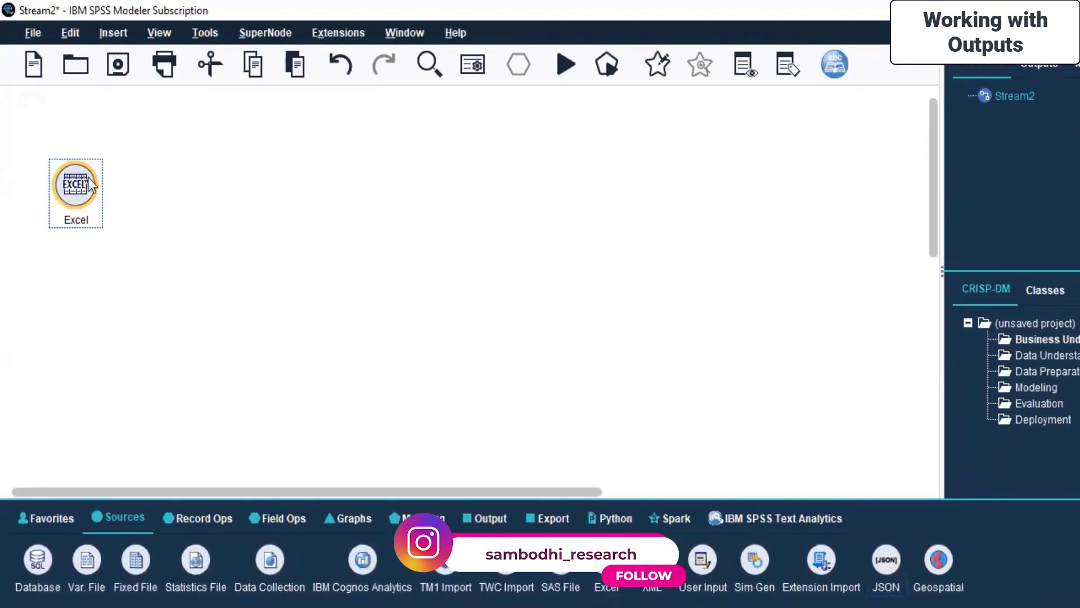
{"action": "right_click", "coordinate": [82, 175]}
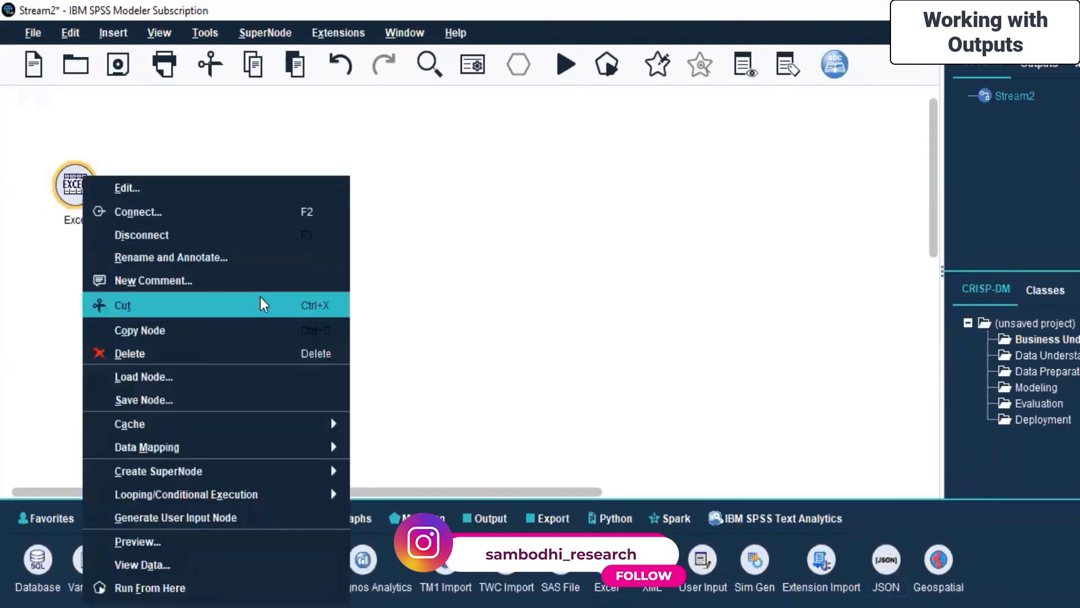
{"action": "left_click", "coordinate": [187, 188]}
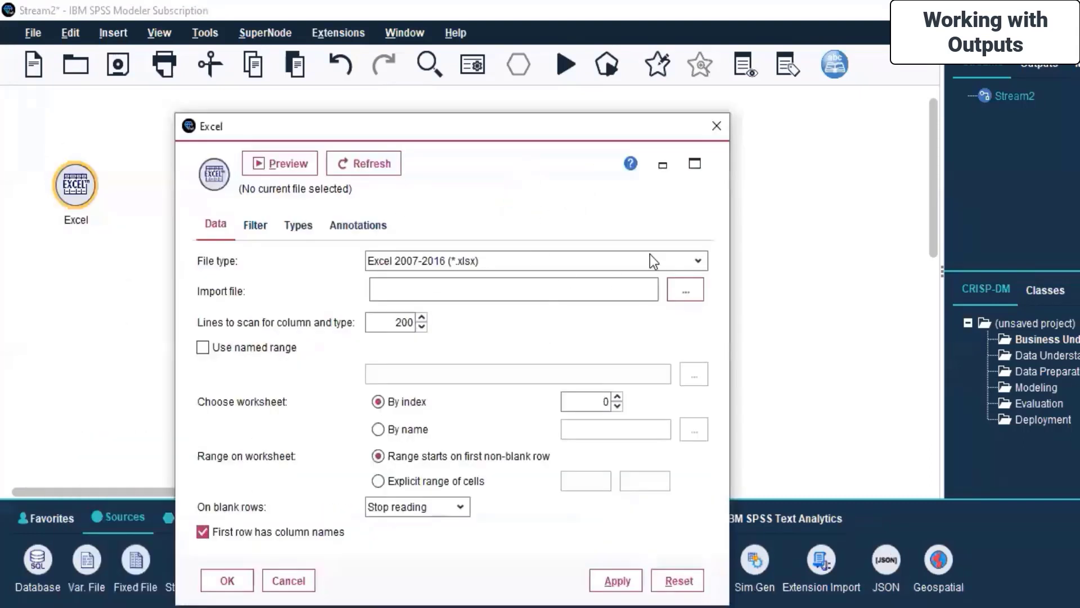
{"action": "left_click", "coordinate": [653, 262]}
{"action": "left_click", "coordinate": [386, 299]}
{"action": "left_click", "coordinate": [680, 289]}
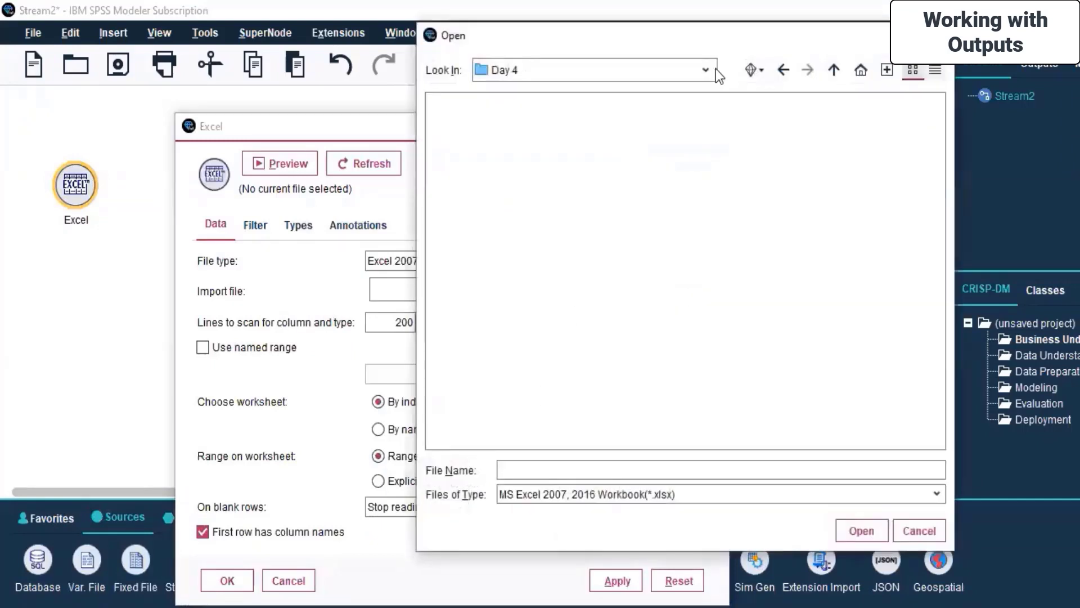
{"action": "left_click", "coordinate": [715, 70]}
{"action": "scroll", "coordinate": [531, 124], "scroll_direction": "up", "scroll_amount": 5}
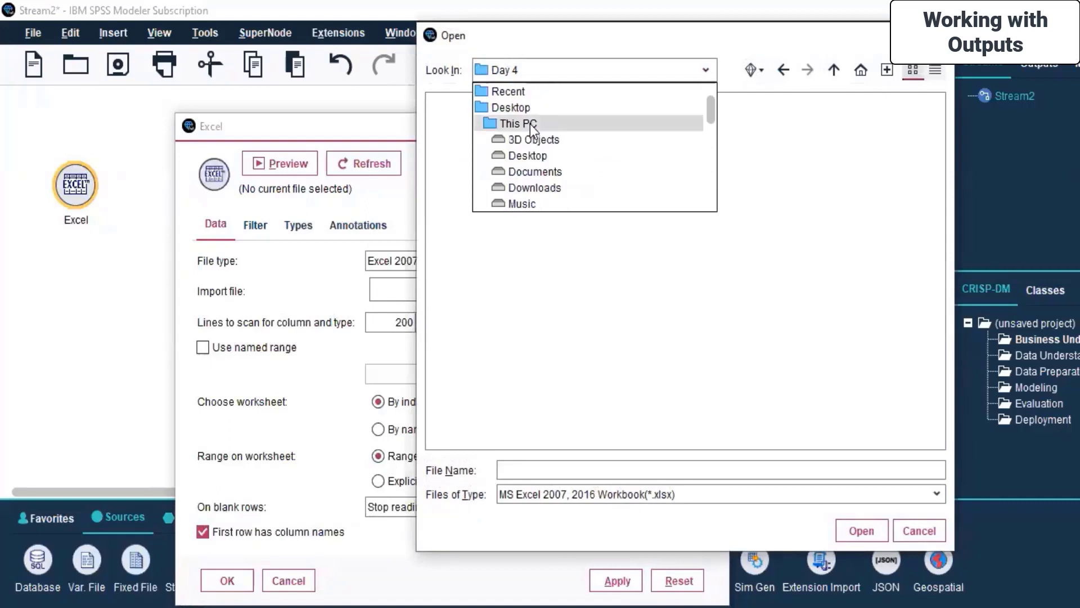
{"action": "left_click", "coordinate": [542, 158]}
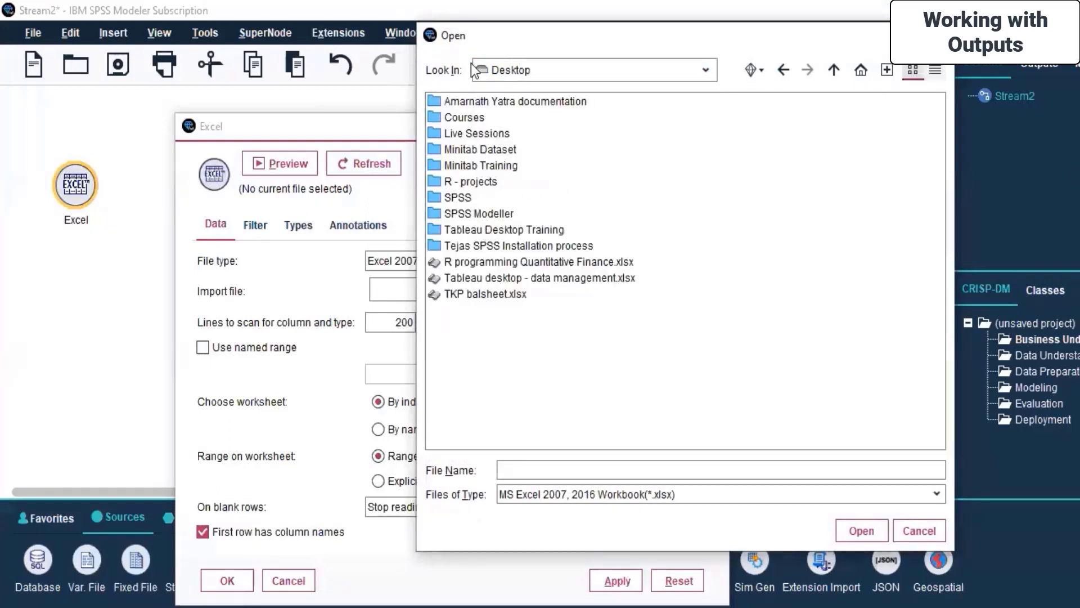
{"action": "double_click", "coordinate": [480, 153]}
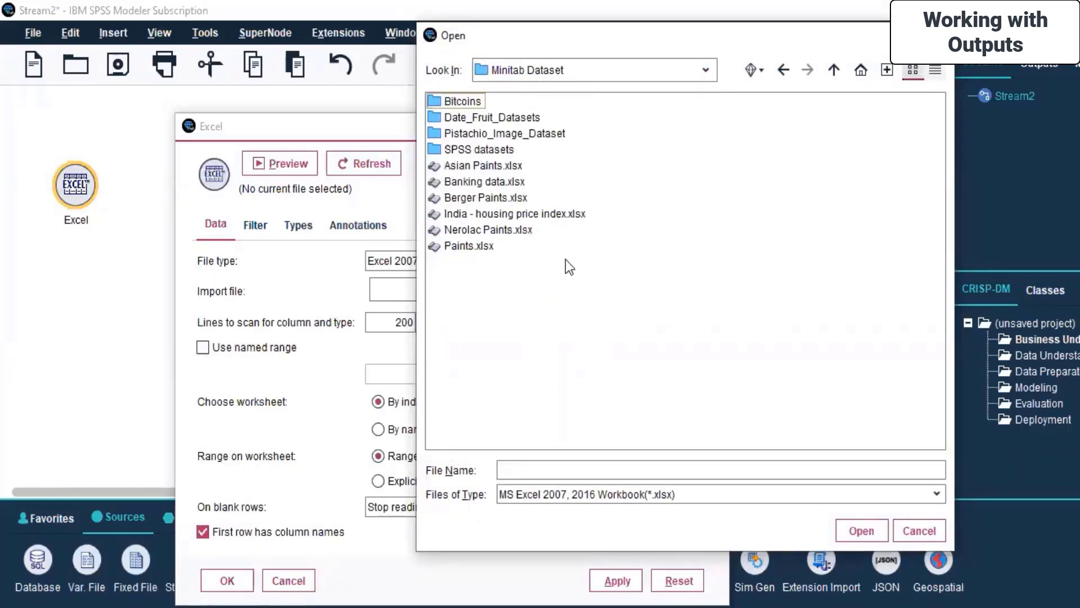
{"action": "double_click", "coordinate": [464, 102]}
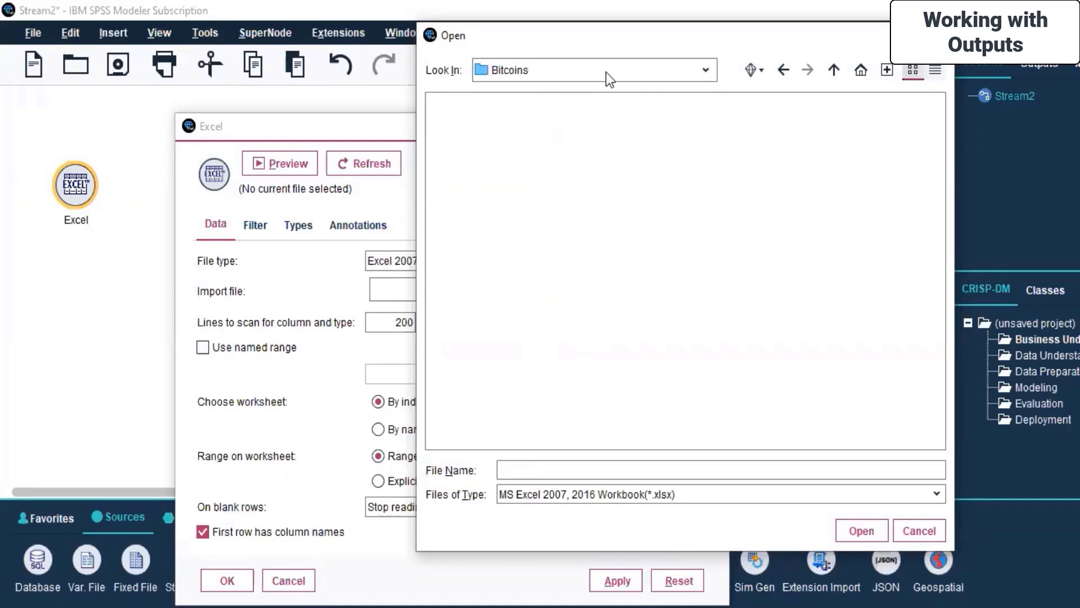
{"action": "left_click", "coordinate": [706, 69]}
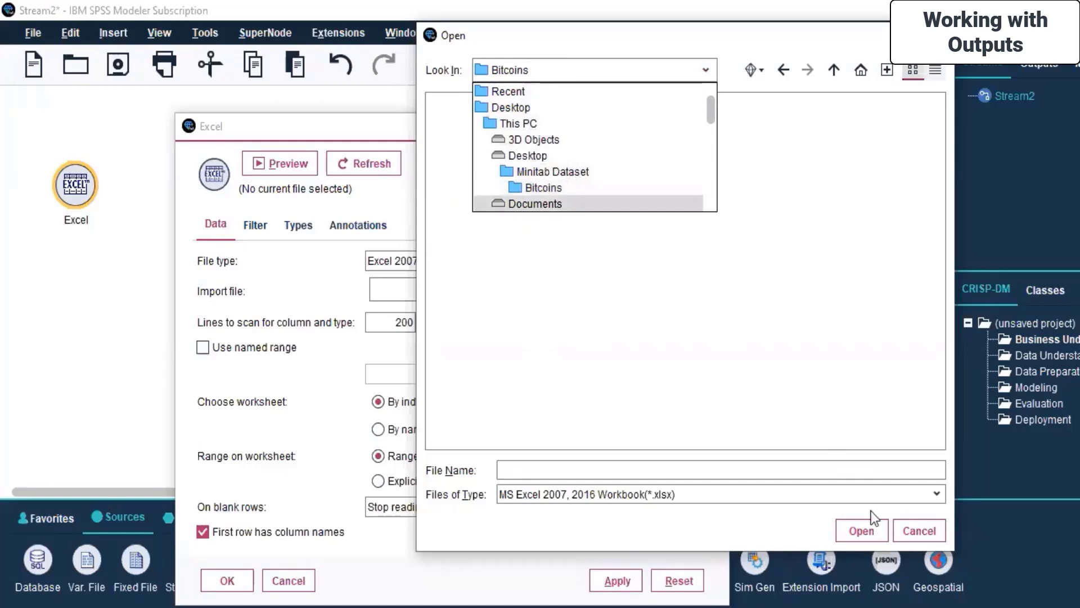
{"action": "left_click", "coordinate": [916, 537]}
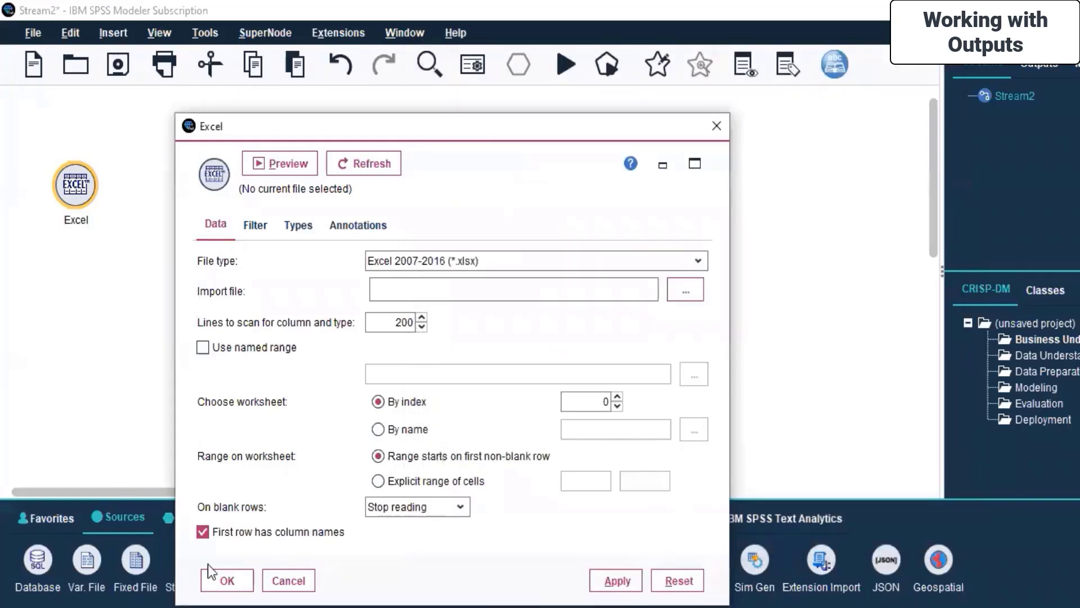
{"action": "left_click", "coordinate": [287, 581]}
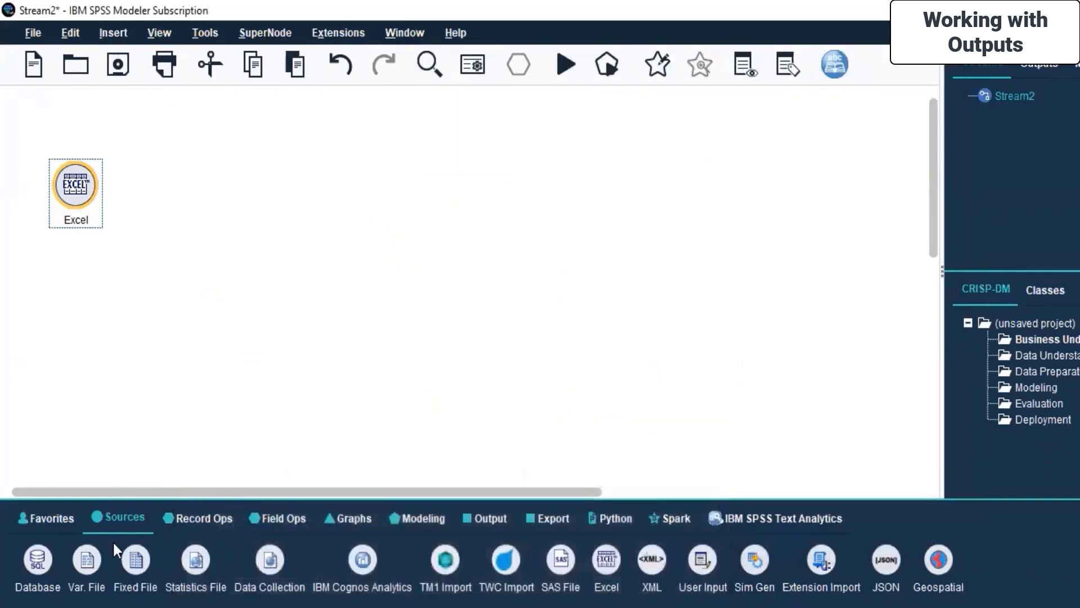
Step: Add a Fixed File source node and delete the Excel source from the canvas
{"action": "double_click", "coordinate": [133, 564]}
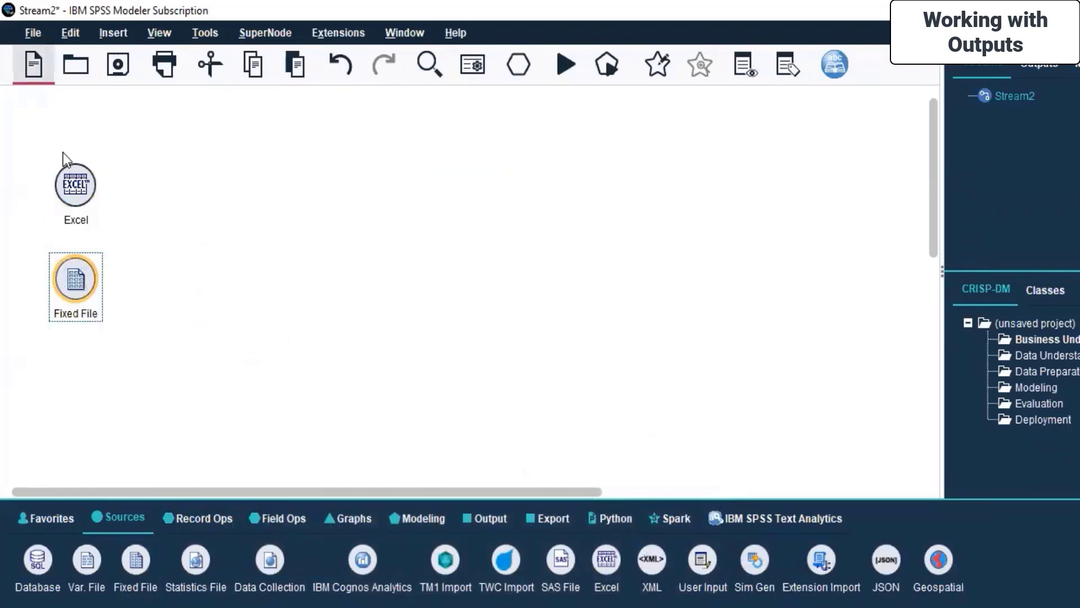
{"action": "right_click", "coordinate": [76, 190]}
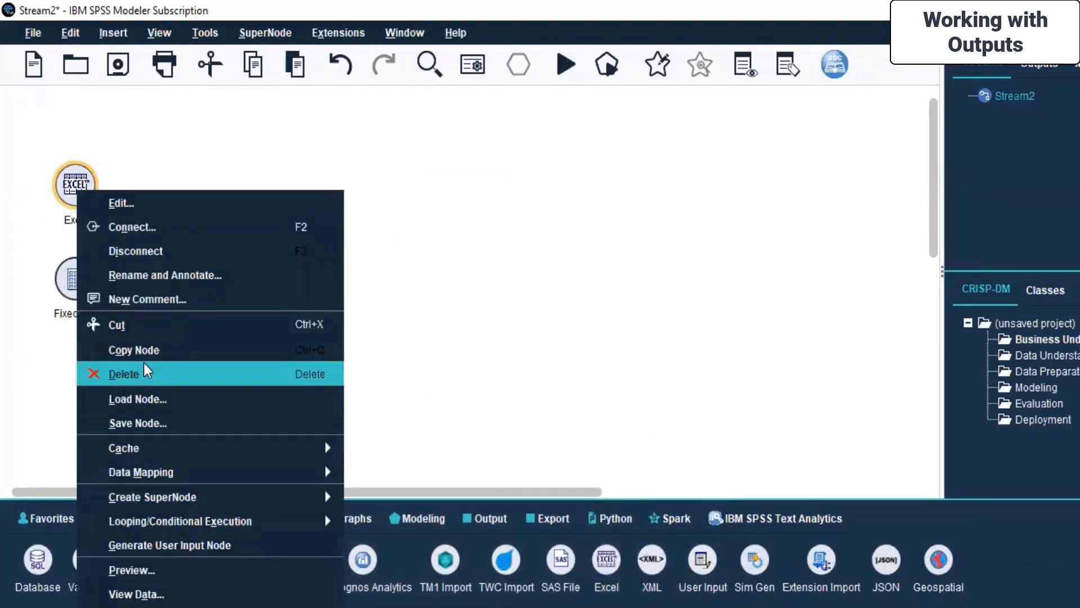
{"action": "left_click", "coordinate": [150, 376]}
{"action": "left_click_drag", "start_coordinate": [78, 277], "coordinate": [191, 253]}
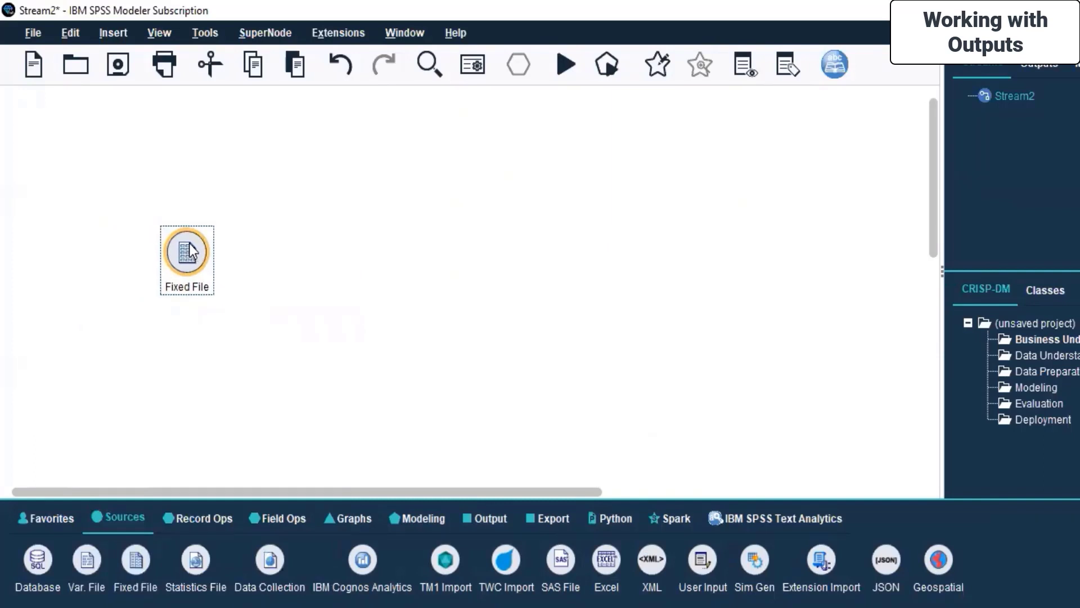
Step: Point the Fixed File source at Datum.csv in the Bitcoins folder
{"action": "right_click", "coordinate": [192, 252]}
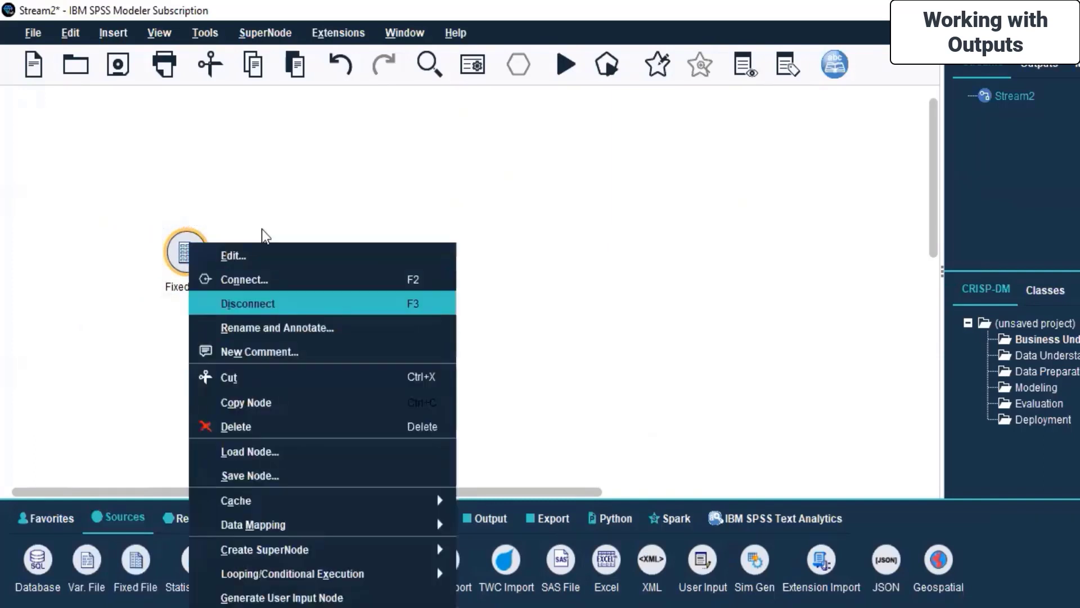
{"action": "left_click", "coordinate": [268, 254]}
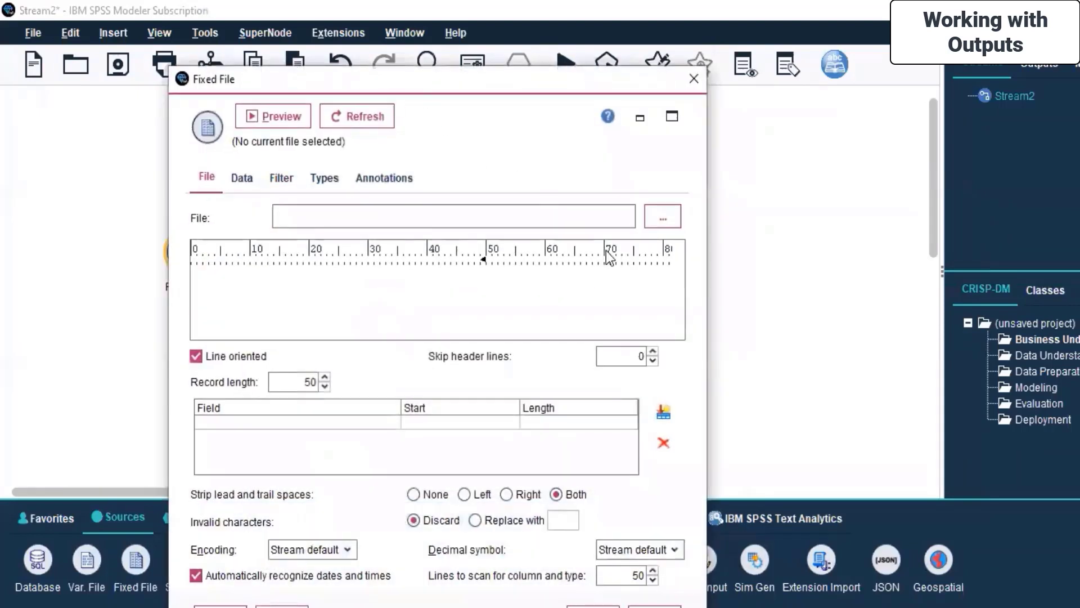
{"action": "left_click", "coordinate": [658, 220]}
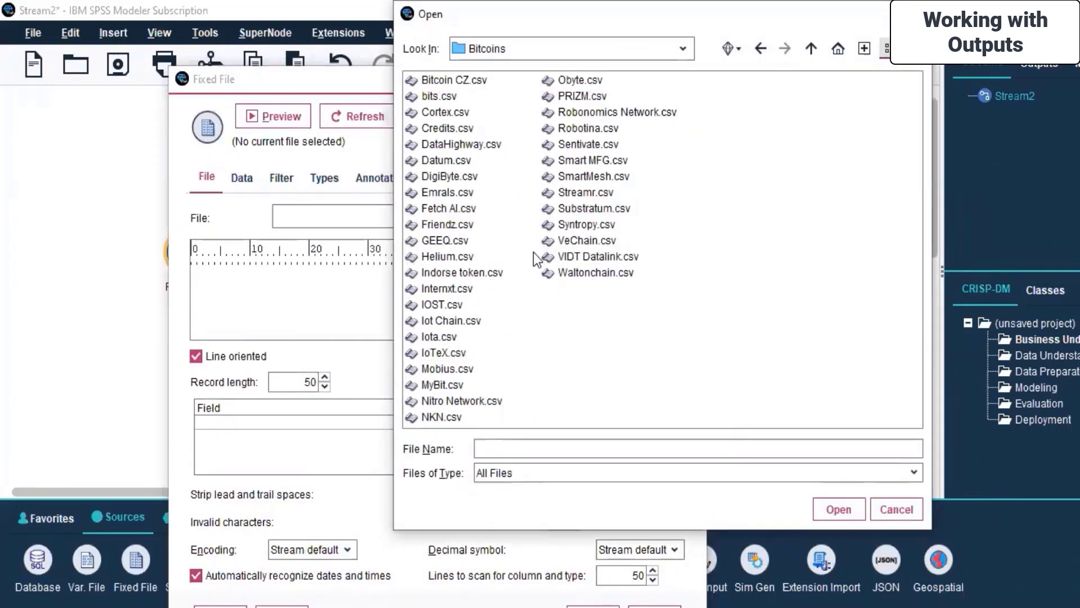
{"action": "left_click", "coordinate": [434, 161]}
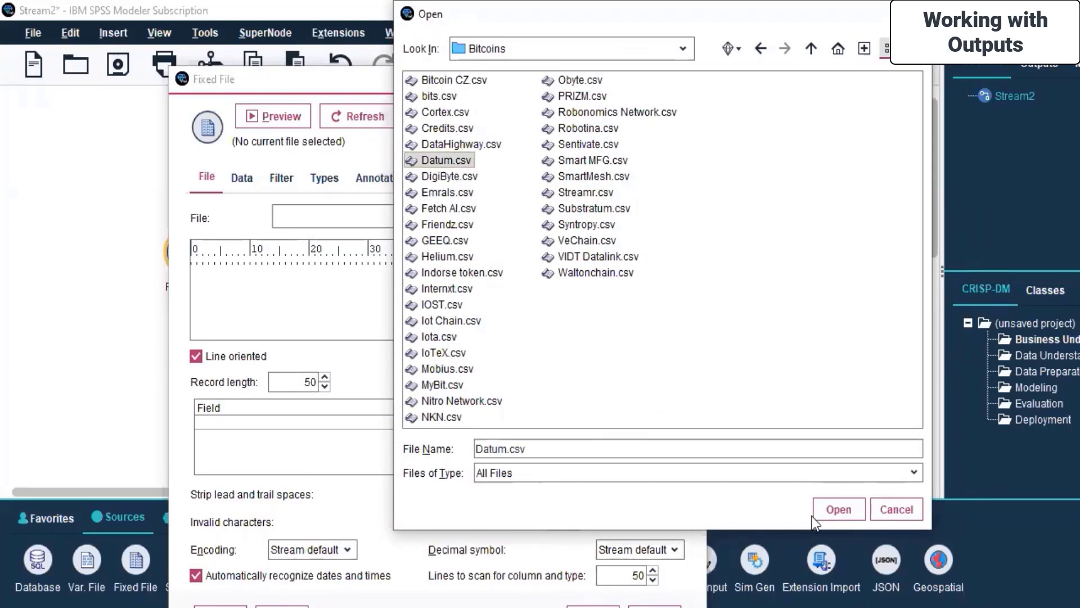
{"action": "left_click", "coordinate": [839, 509]}
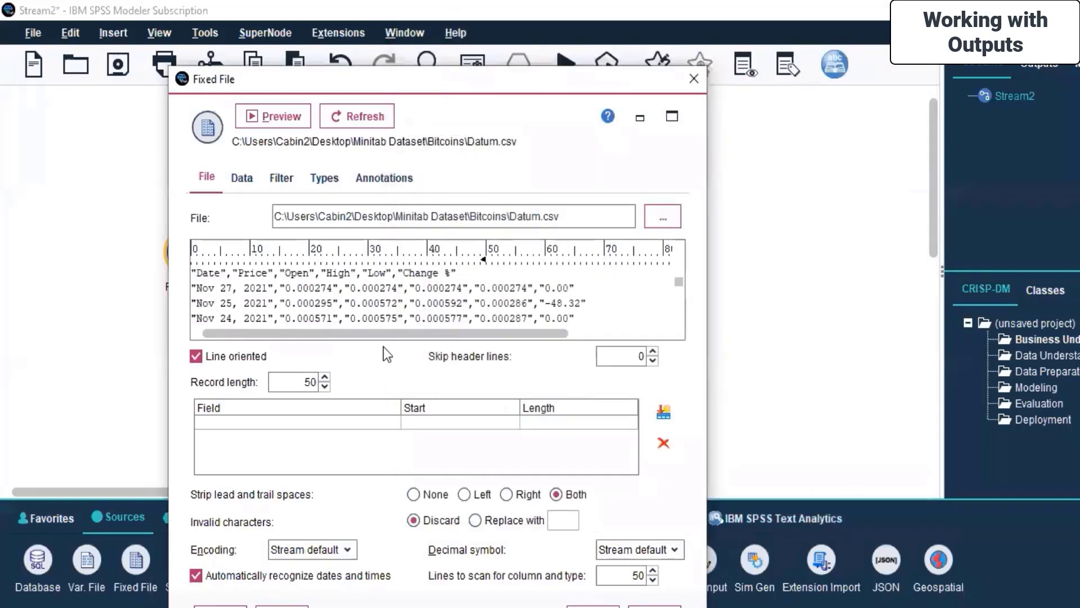
Step: Read the field values on the Types tab and save the Datum.csv source settings
{"action": "left_click", "coordinate": [242, 178]}
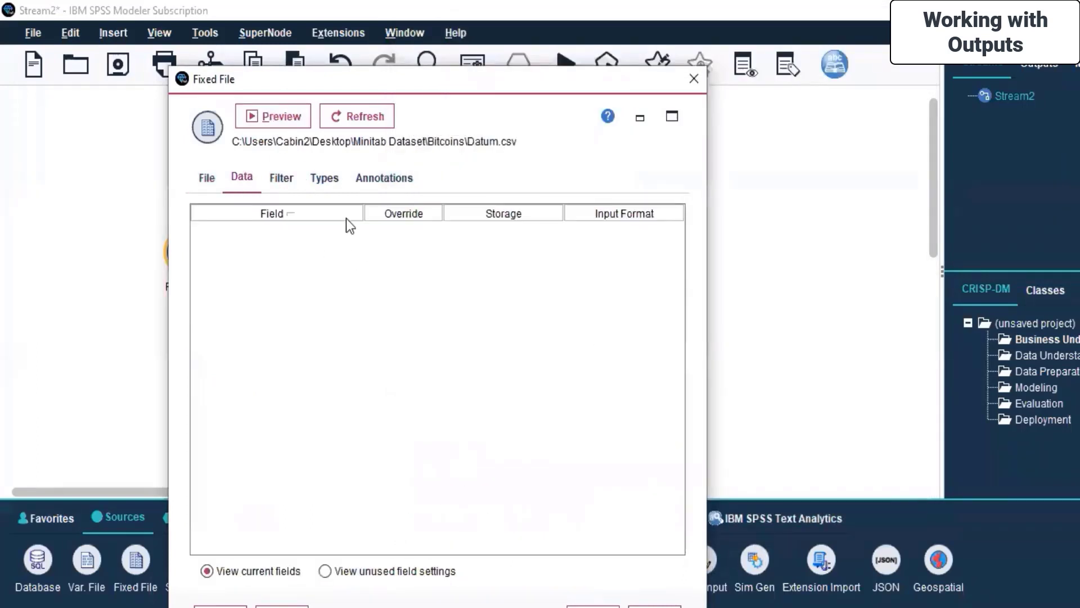
{"action": "left_click", "coordinate": [283, 177]}
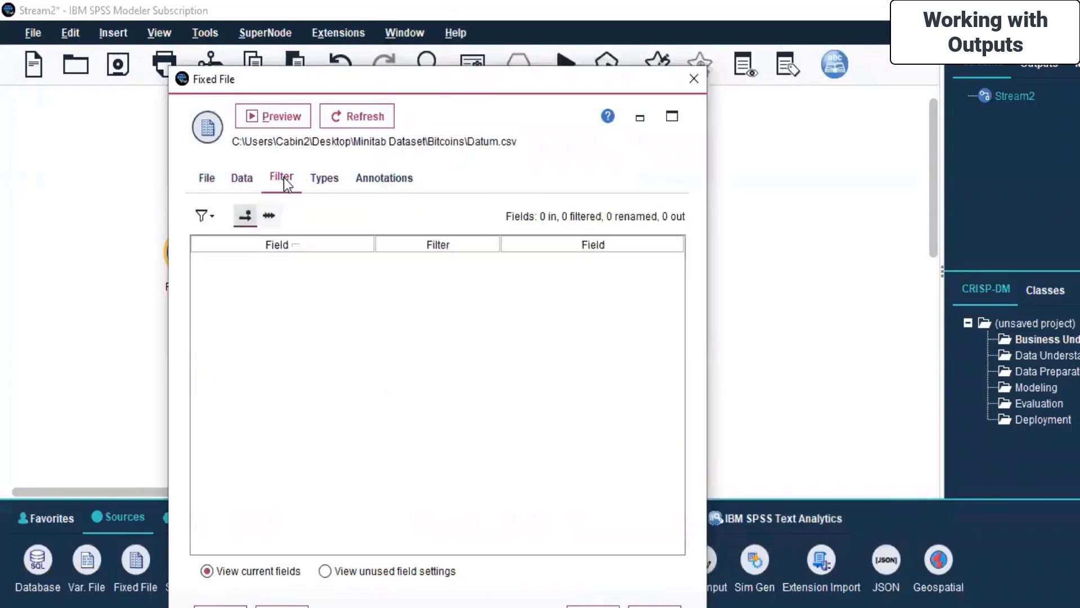
{"action": "left_click", "coordinate": [321, 176]}
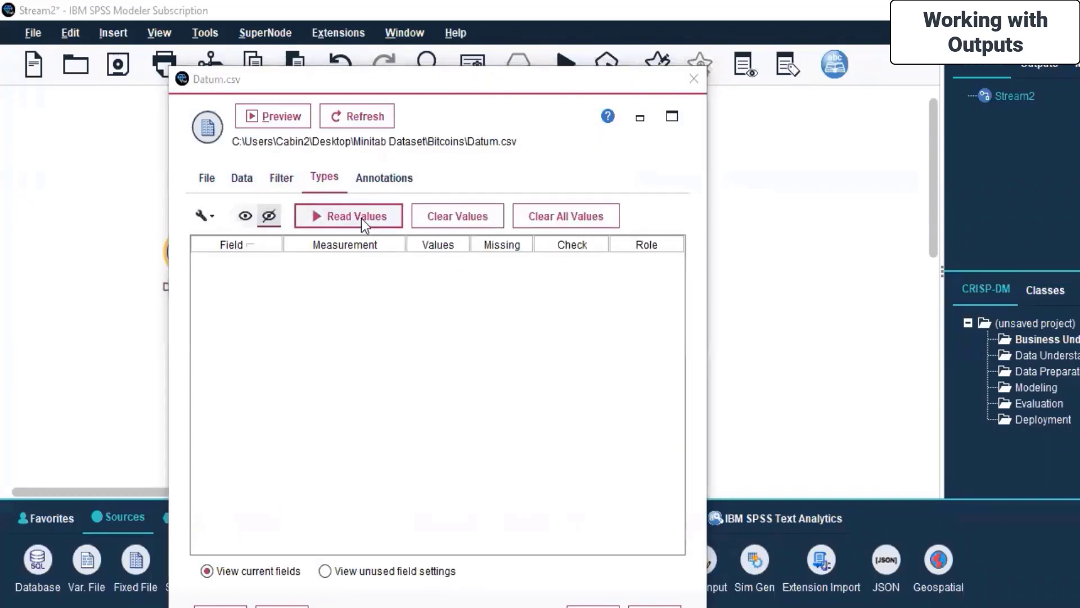
{"action": "left_click", "coordinate": [361, 218]}
{"action": "left_click", "coordinate": [408, 379]}
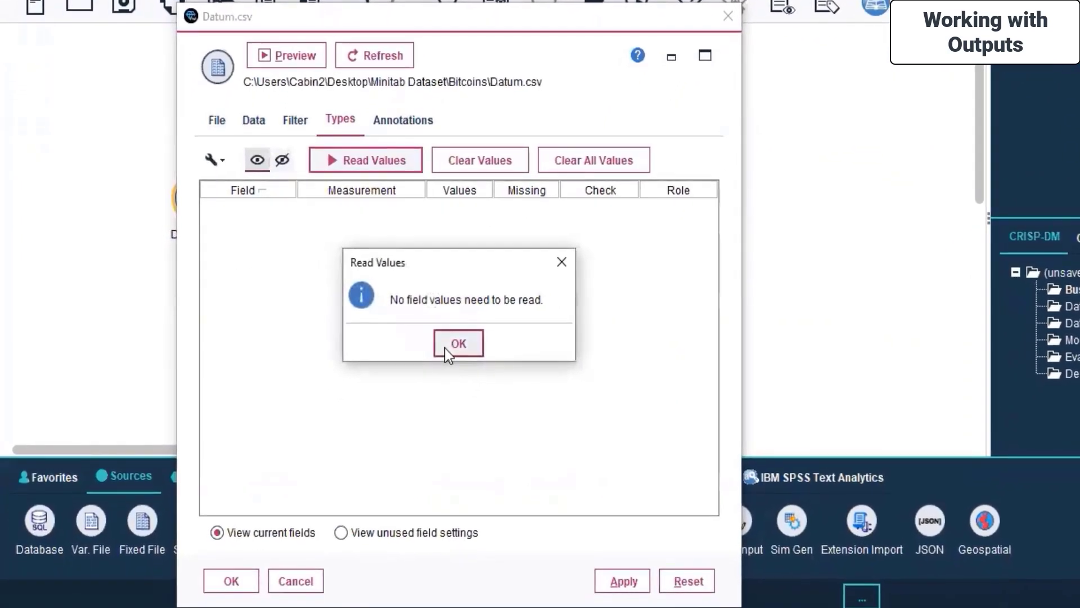
{"action": "left_click", "coordinate": [445, 348]}
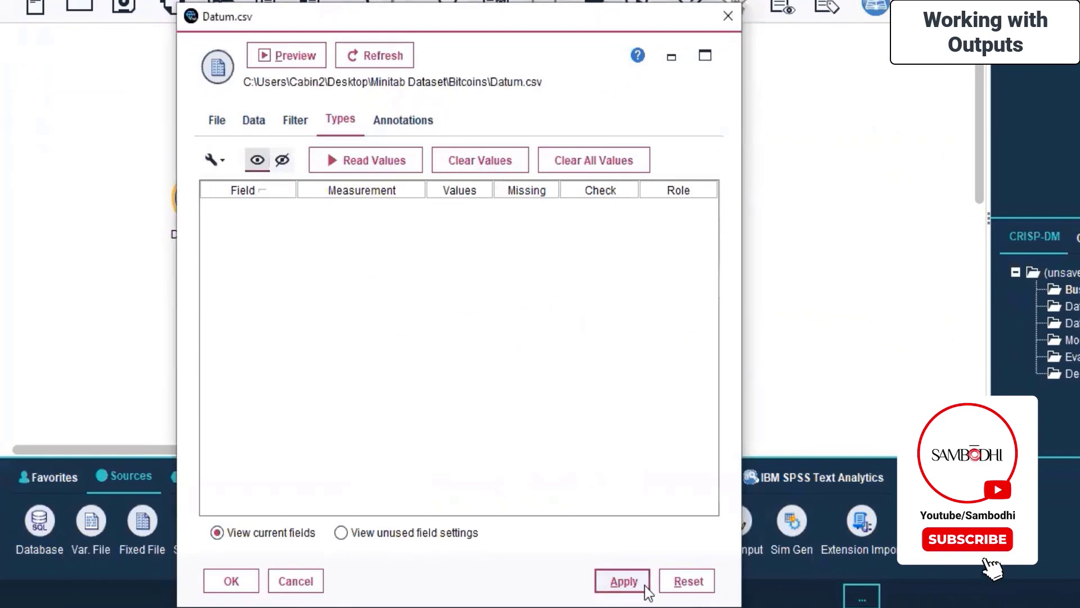
{"action": "left_click", "coordinate": [233, 582]}
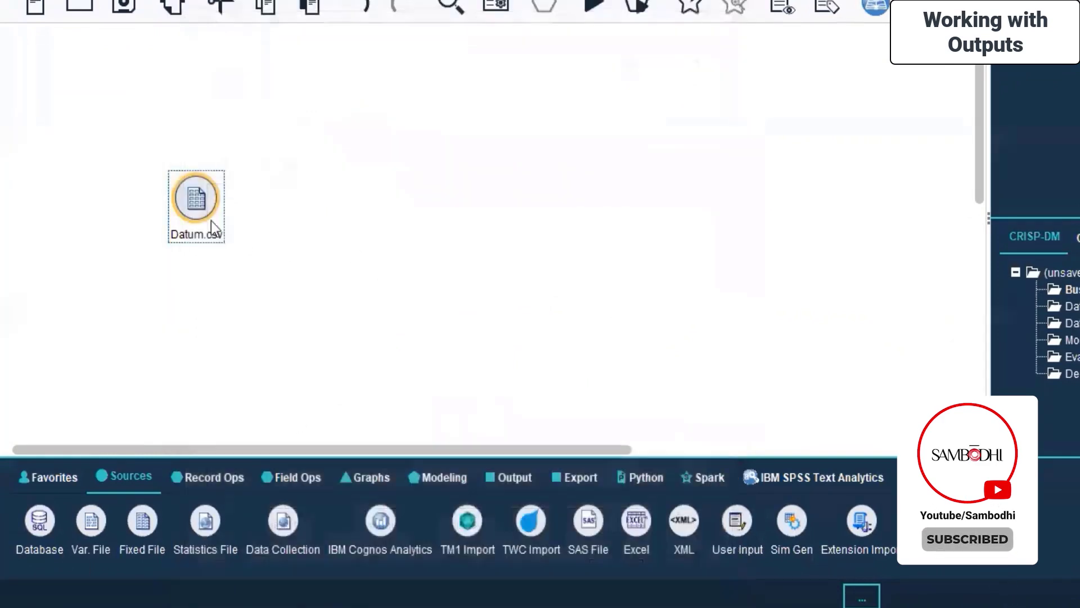
Step: View Datum.csv data, see the 'defines no fields' error, then delete the Datum.csv node
{"action": "right_click", "coordinate": [197, 183]}
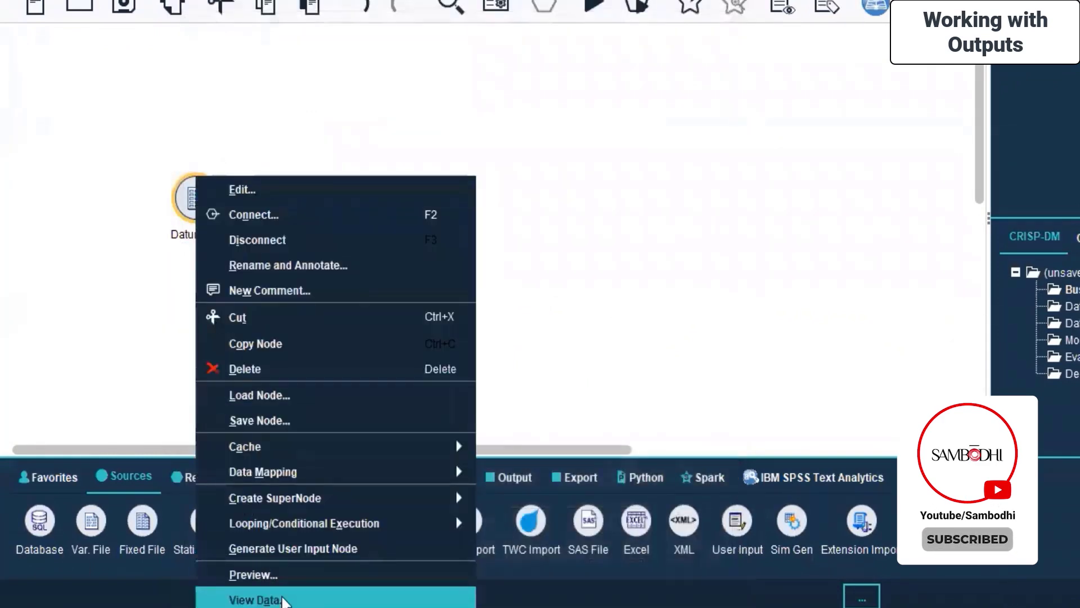
{"action": "left_click", "coordinate": [284, 598]}
{"action": "left_click", "coordinate": [284, 598]}
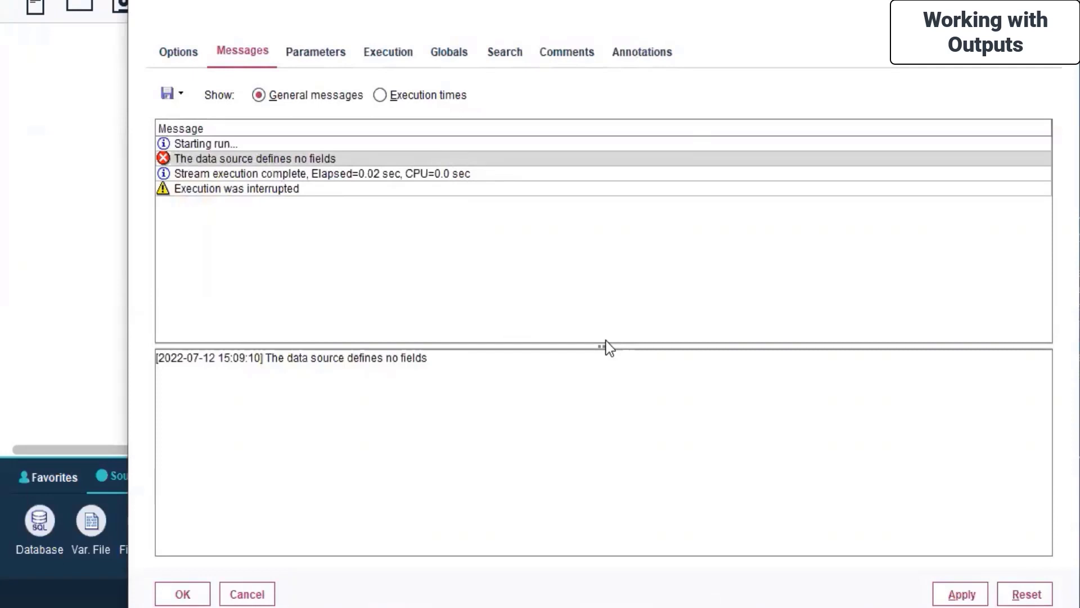
{"action": "left_click", "coordinate": [243, 592]}
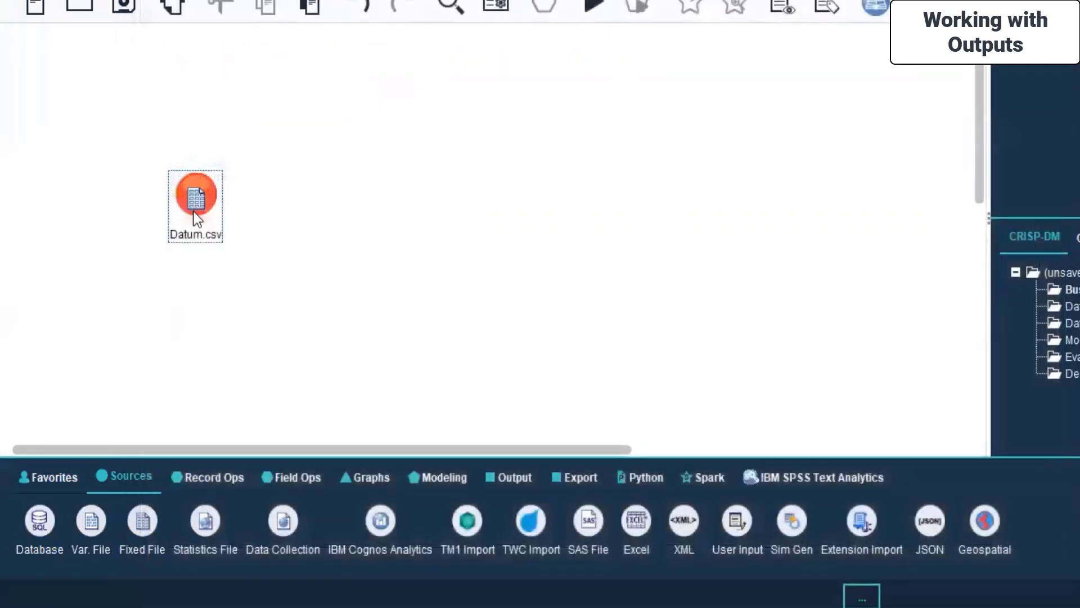
{"action": "right_click", "coordinate": [193, 211]}
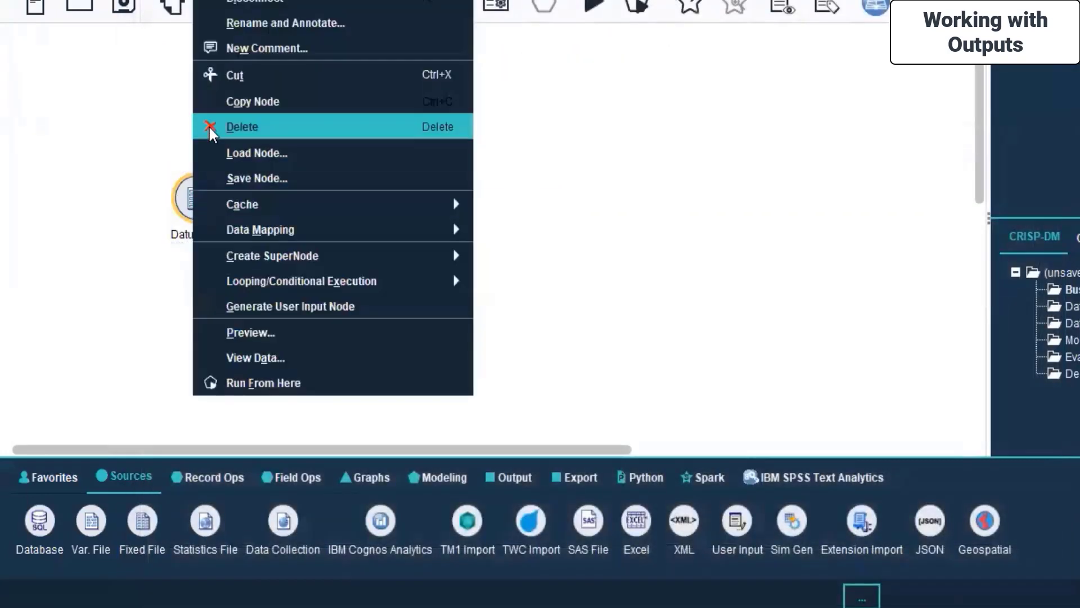
{"action": "left_click", "coordinate": [208, 126]}
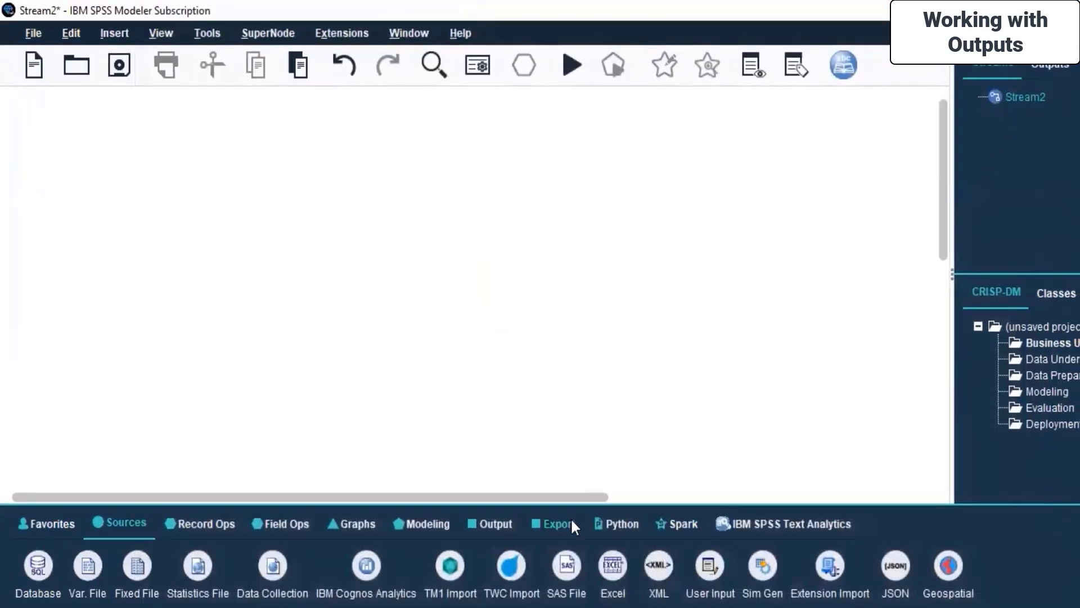
Step: Add an Excel source importing Desktop > Minitab Dataset > Banking data.xlsx
{"action": "double_click", "coordinate": [611, 574]}
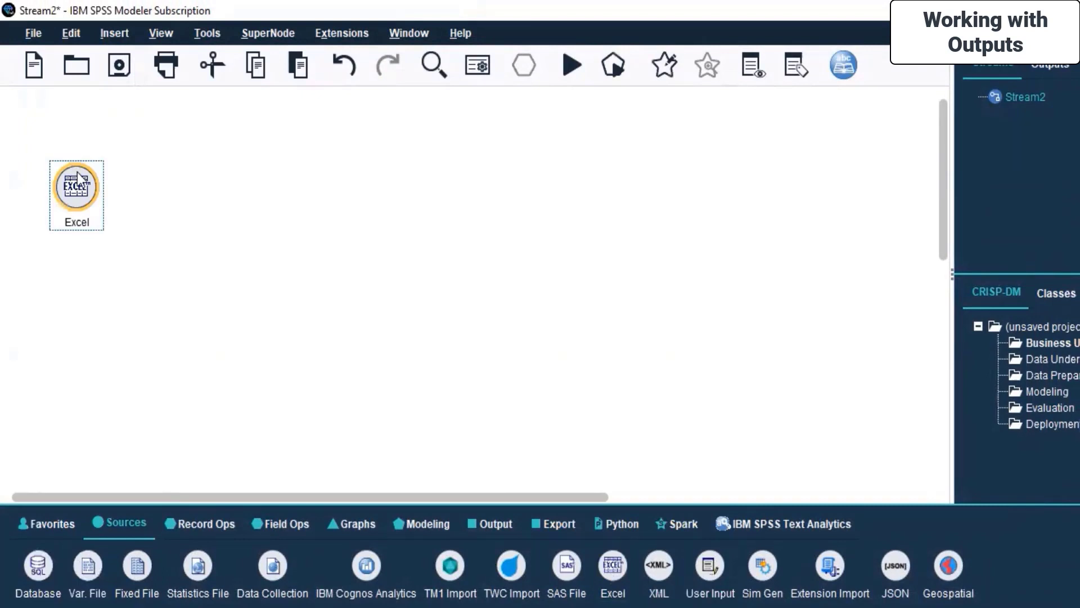
{"action": "right_click", "coordinate": [79, 183]}
{"action": "left_click", "coordinate": [120, 197]}
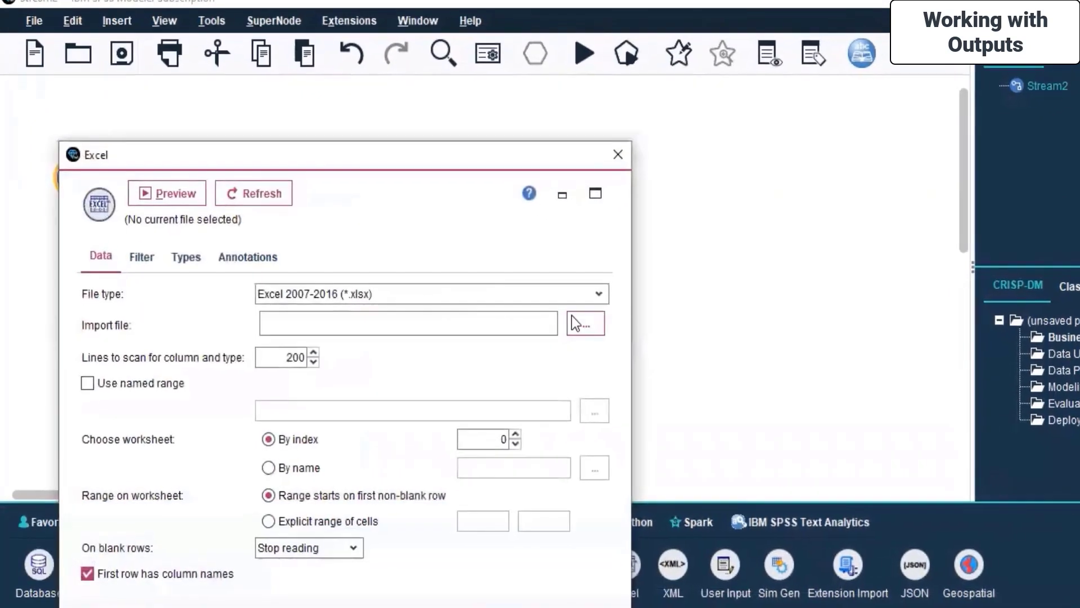
{"action": "left_click", "coordinate": [583, 322]}
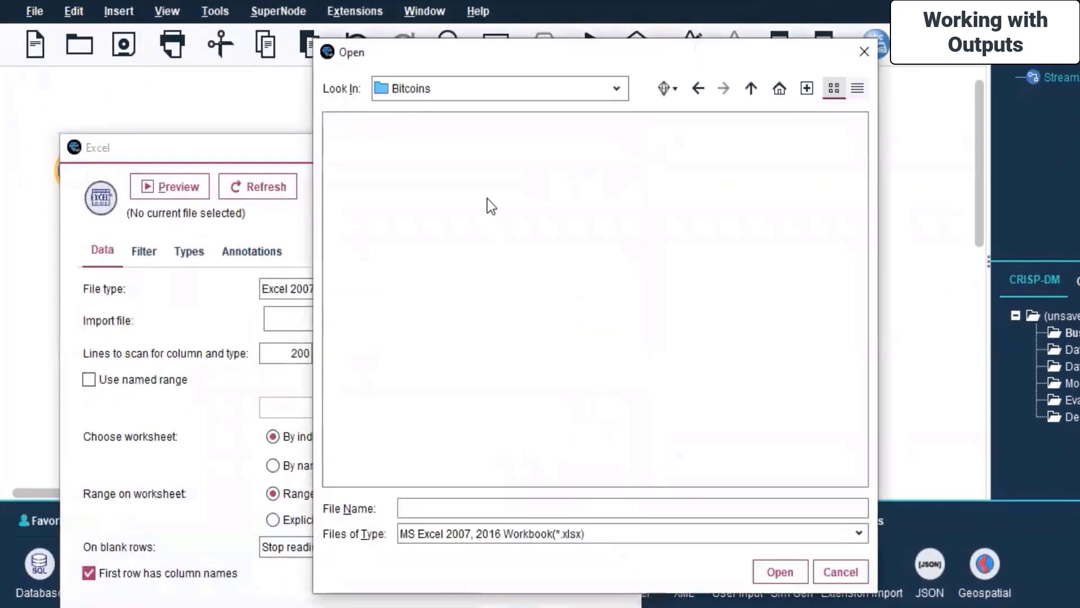
{"action": "left_click", "coordinate": [610, 90]}
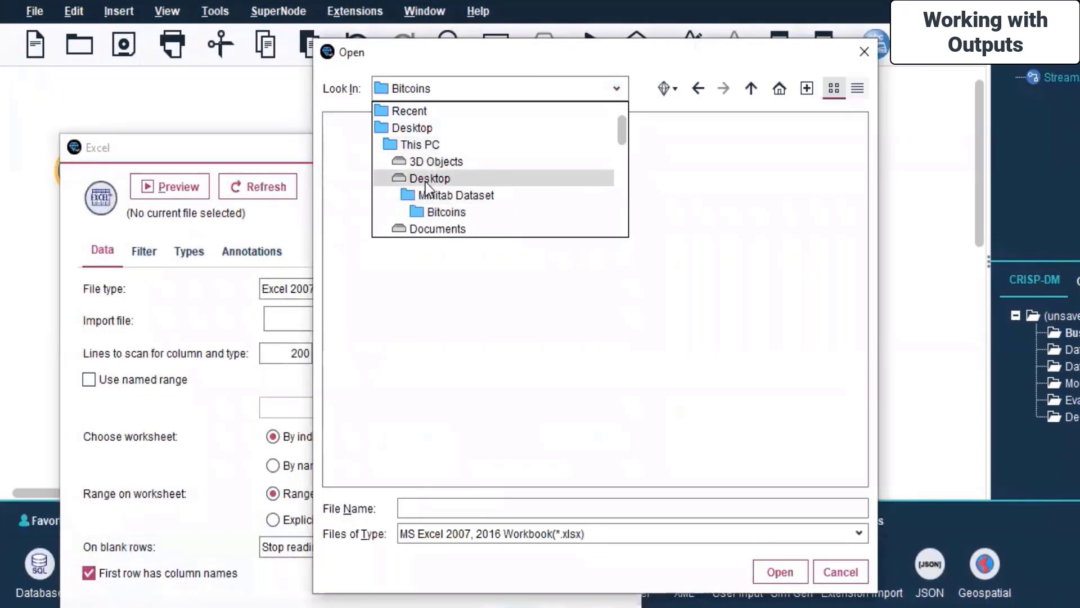
{"action": "left_click", "coordinate": [425, 180]}
{"action": "double_click", "coordinate": [351, 172]}
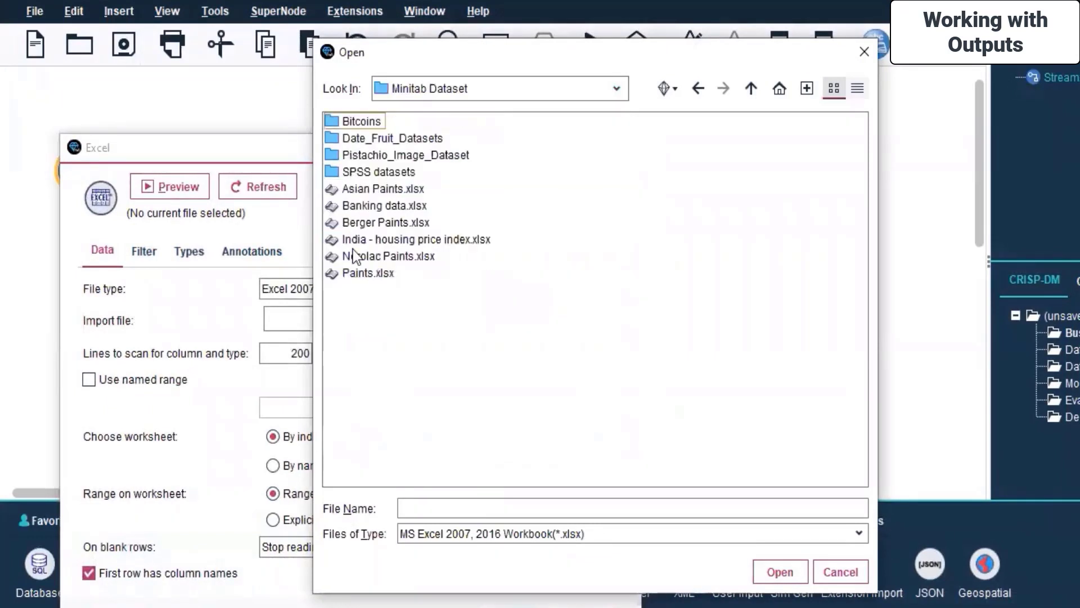
{"action": "left_click", "coordinate": [366, 206]}
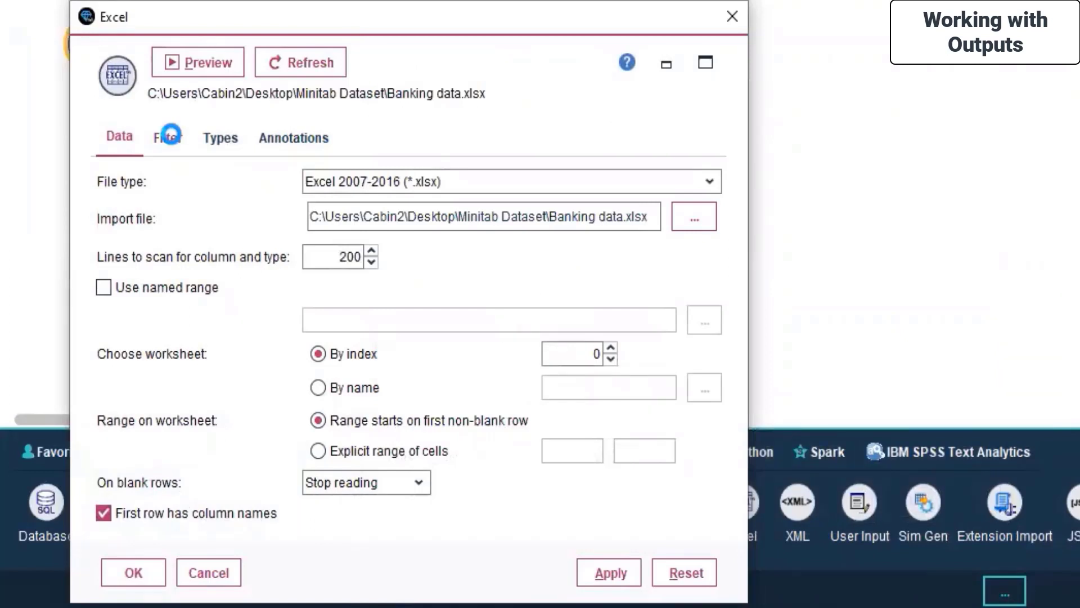
Step: Read the values of the five Banking data fields on the Types tab
{"action": "left_click", "coordinate": [169, 137]}
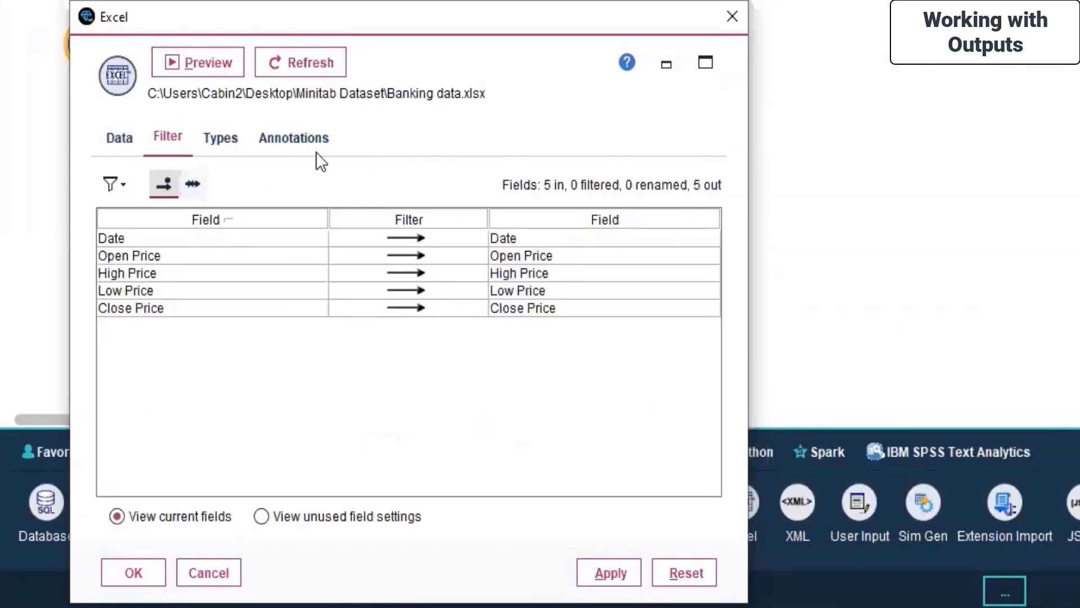
{"action": "left_click", "coordinate": [223, 139]}
{"action": "left_click", "coordinate": [264, 178]}
{"action": "left_click", "coordinate": [363, 346]}
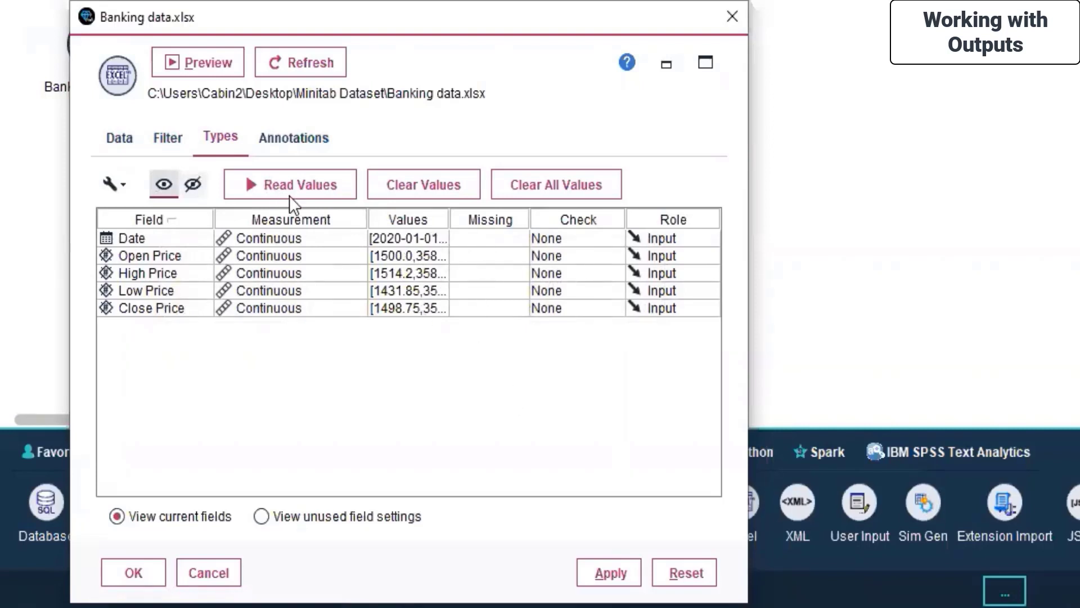
{"action": "left_click", "coordinate": [310, 142]}
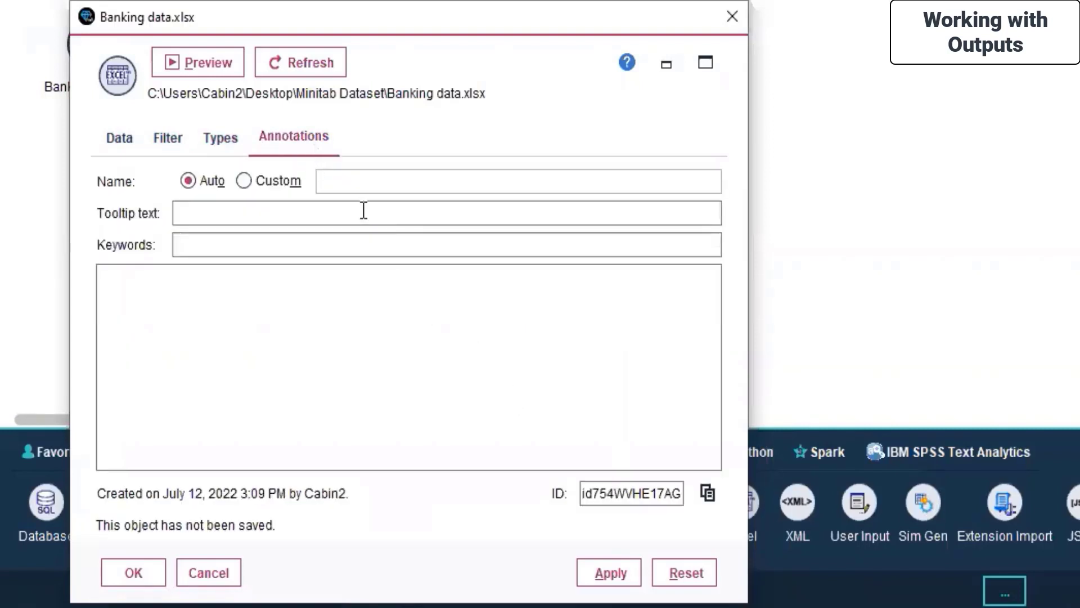
{"action": "left_click", "coordinate": [190, 69]}
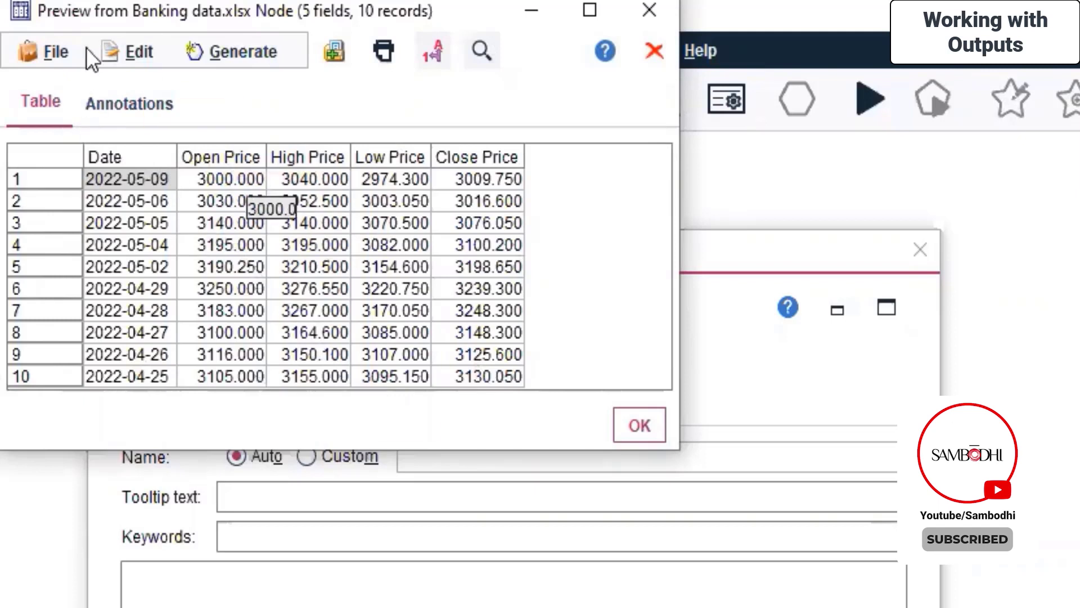
{"action": "left_click", "coordinate": [42, 56]}
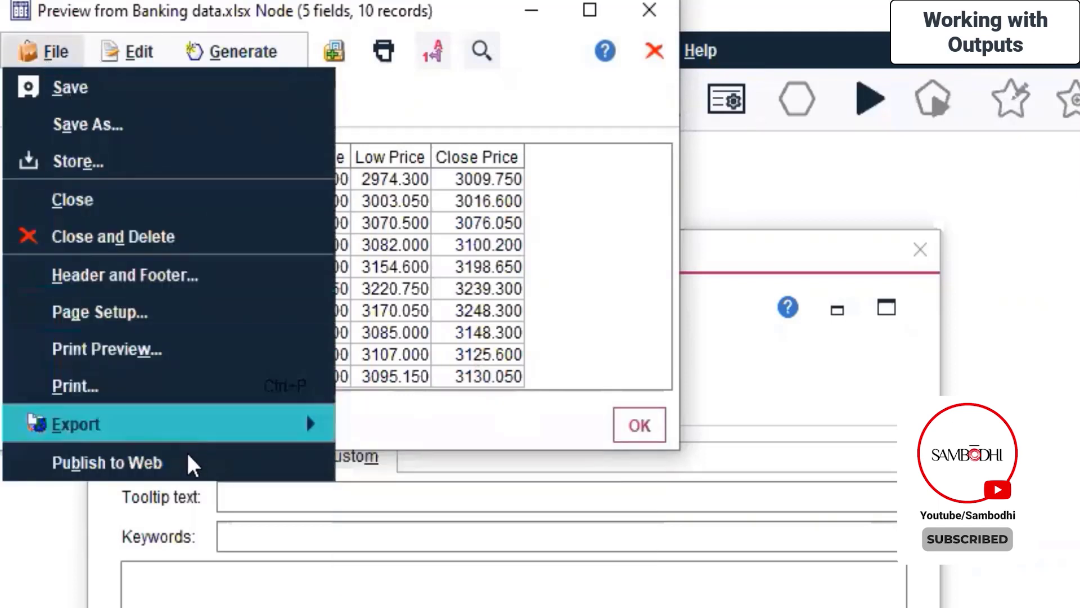
{"action": "mouse_move", "coordinate": [192, 431]}
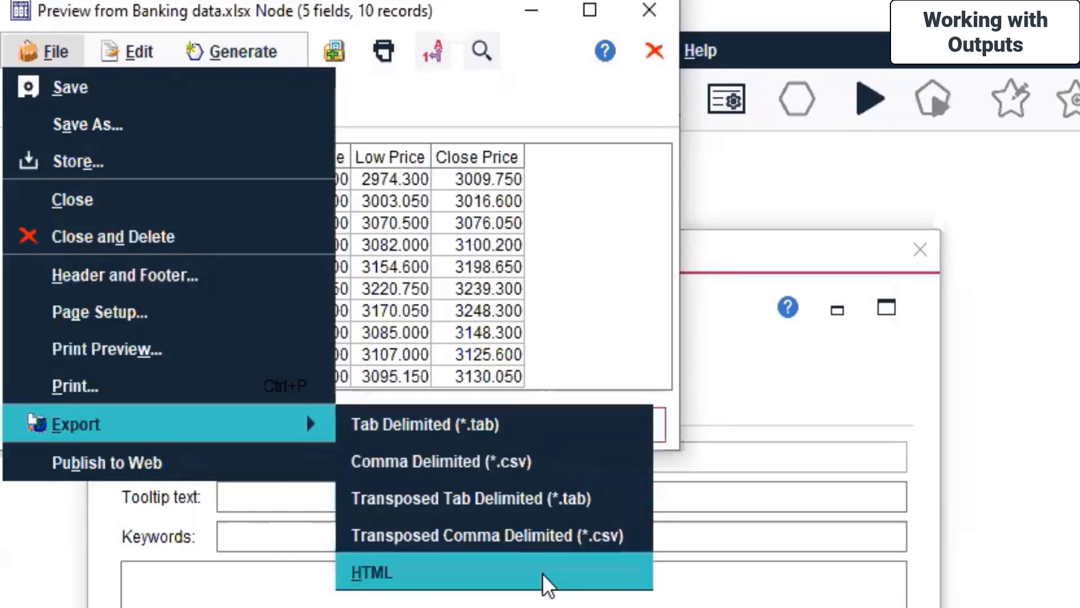
{"action": "left_click", "coordinate": [306, 413]}
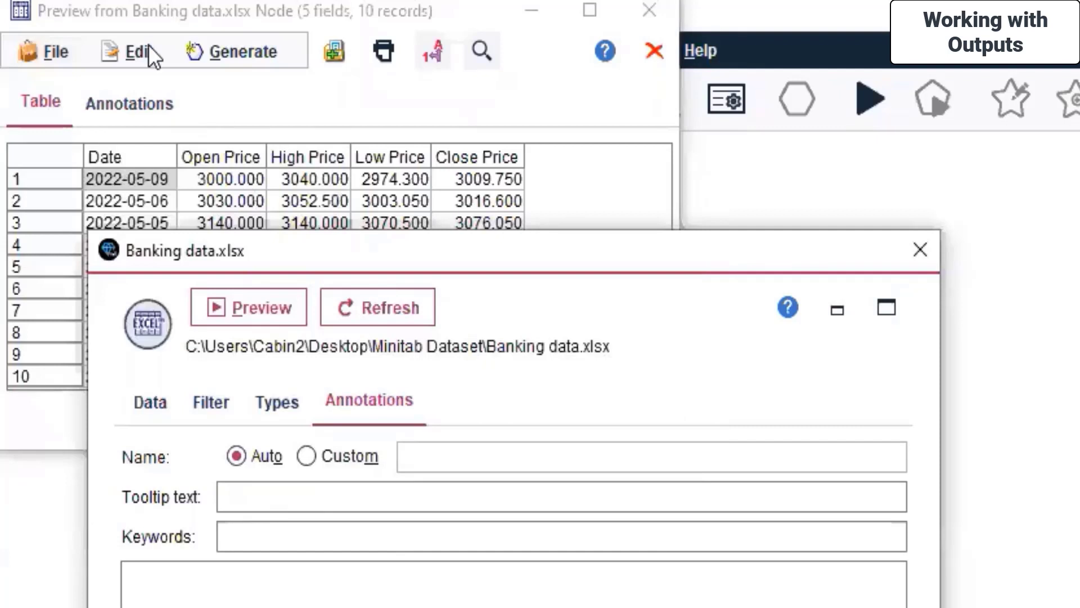
{"action": "left_click", "coordinate": [147, 49]}
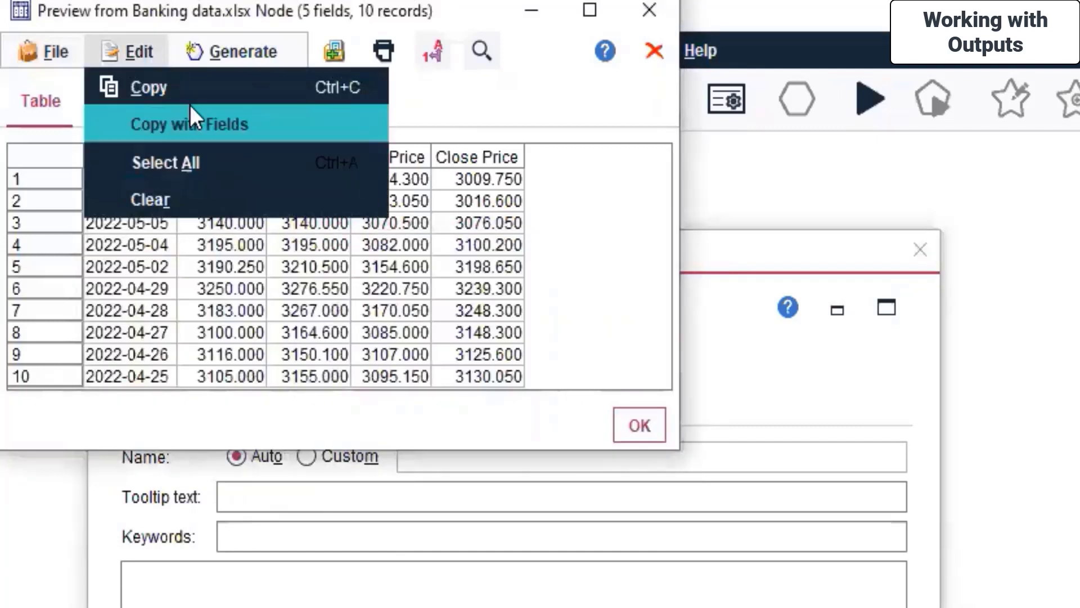
{"action": "left_click", "coordinate": [240, 54]}
{"action": "left_click", "coordinate": [239, 54]}
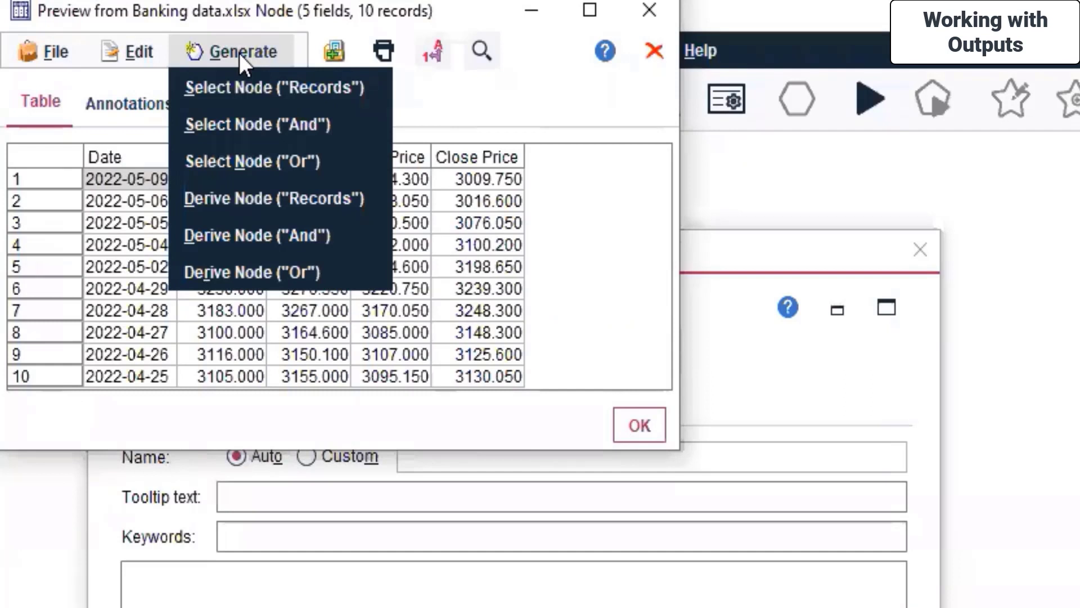
{"action": "left_click", "coordinate": [524, 105]}
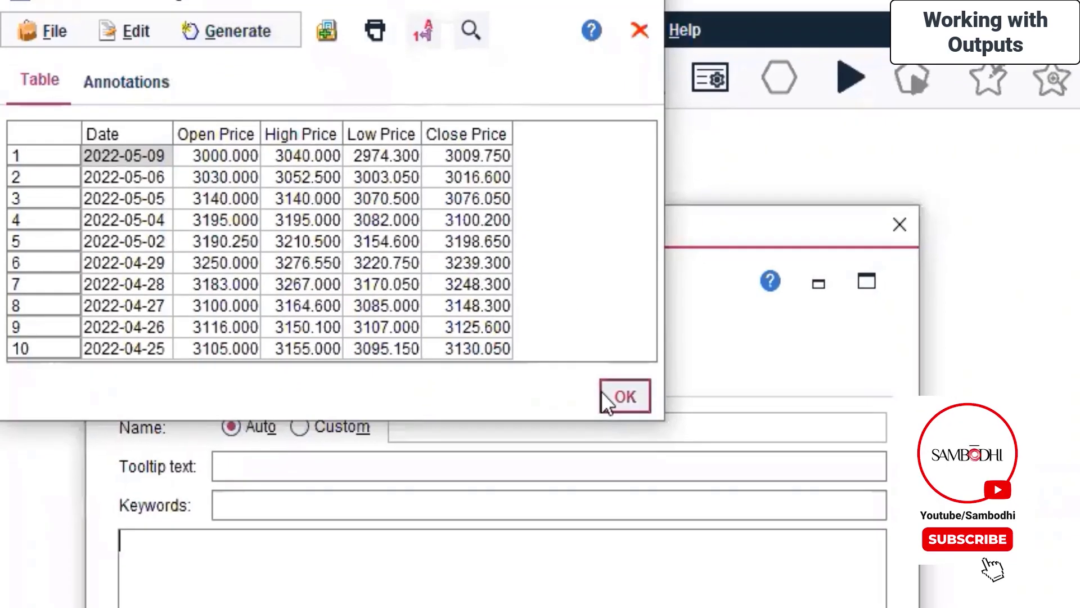
{"action": "left_click", "coordinate": [623, 396]}
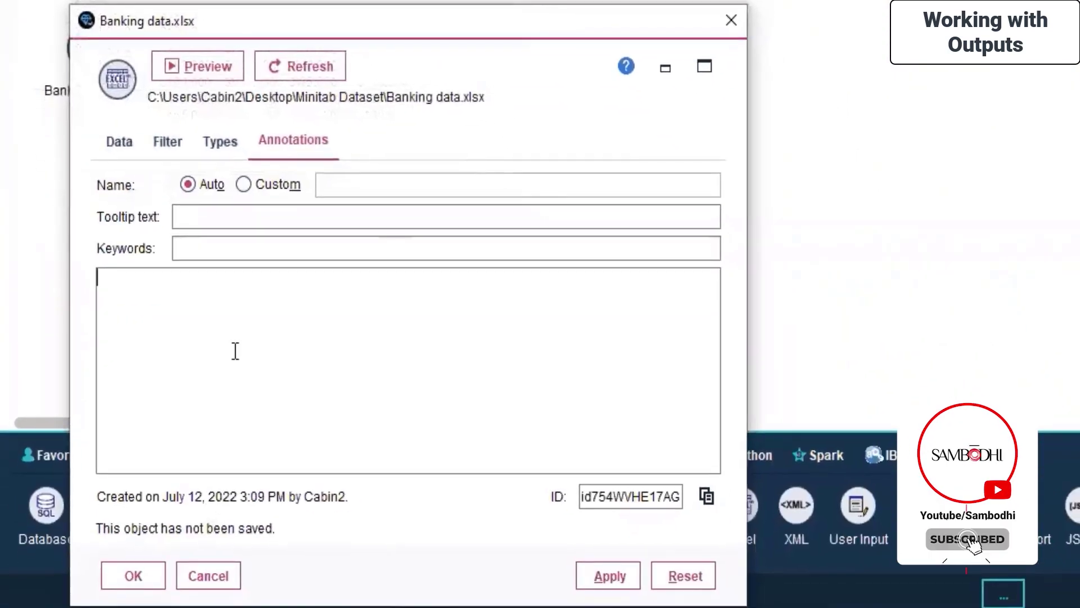
Step: Apply and close the Banking data.xlsx source settings, then list the Output nodes
{"action": "left_click", "coordinate": [619, 580]}
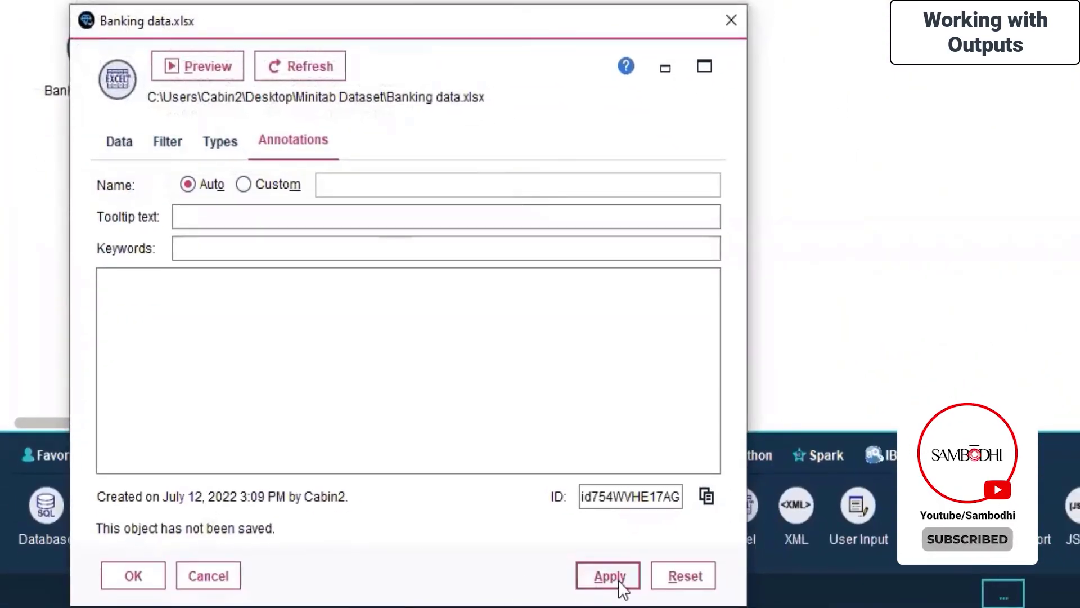
{"action": "left_click", "coordinate": [148, 574]}
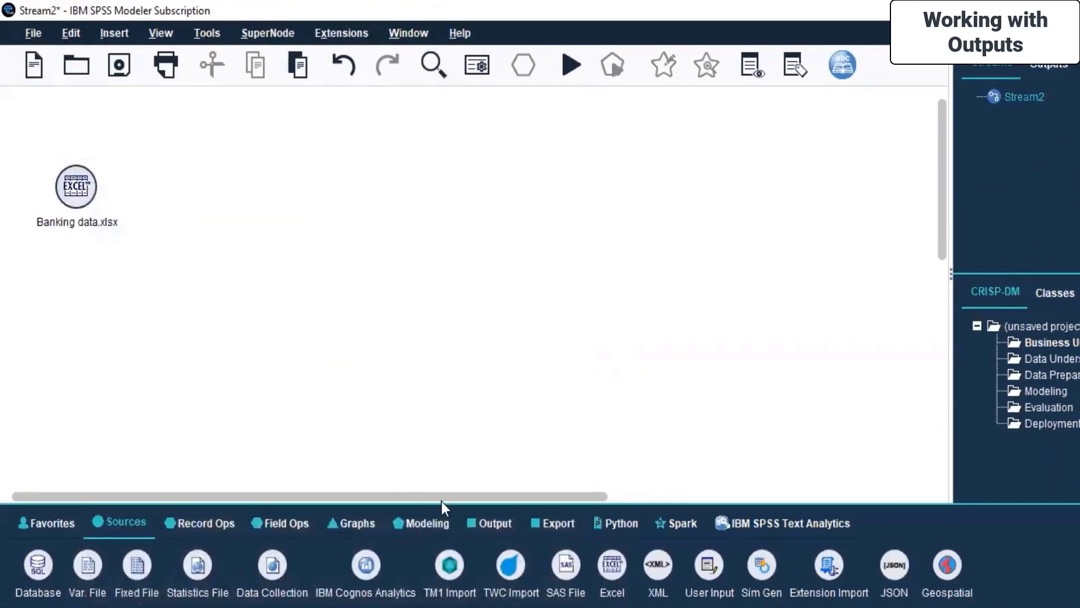
{"action": "left_click", "coordinate": [478, 525]}
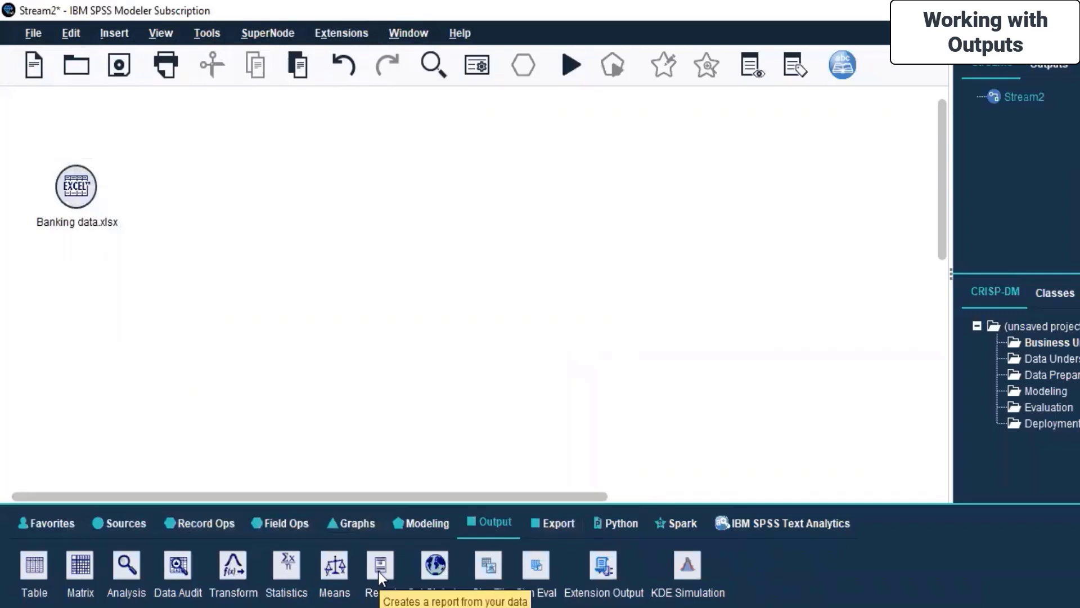
Step: Add a Data Audit node fed by Banking data.xlsx and move it further right
{"action": "double_click", "coordinate": [181, 579]}
{"action": "left_click_drag", "start_coordinate": [154, 188], "coordinate": [244, 188]}
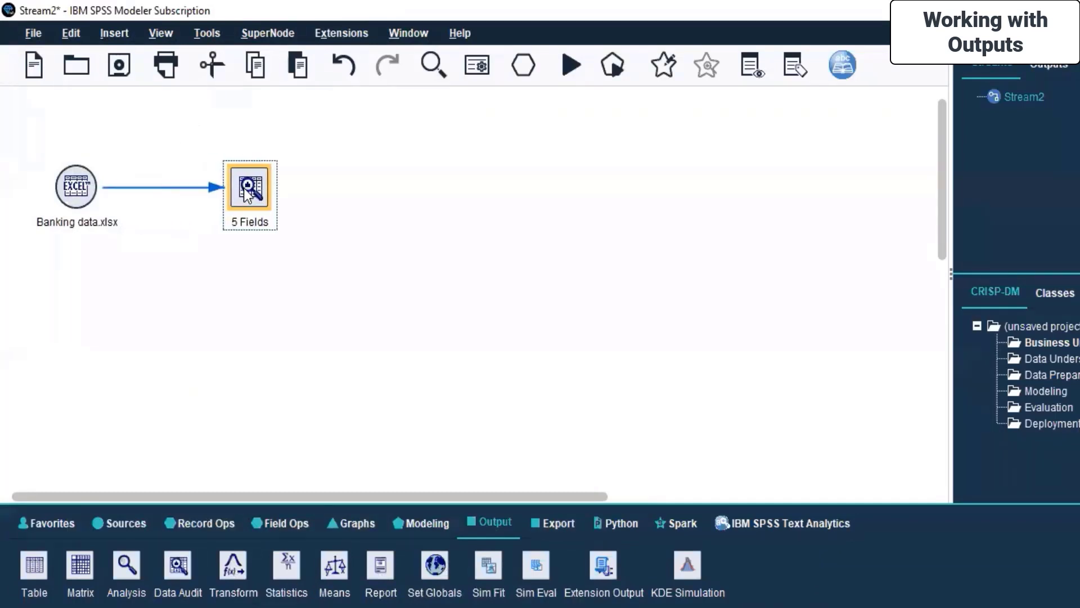
{"action": "right_click", "coordinate": [244, 188]}
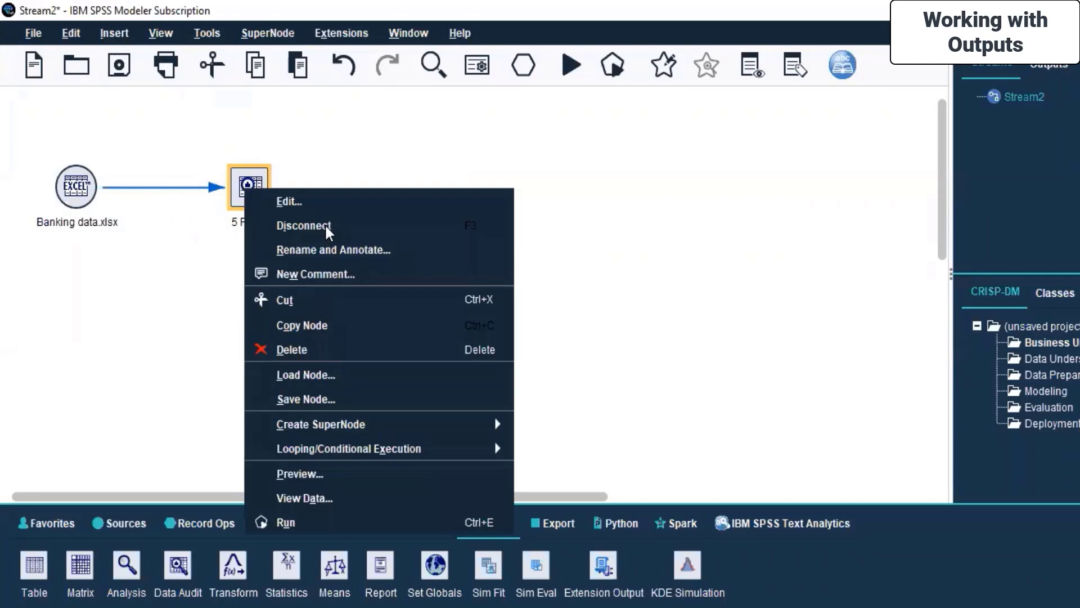
Step: In the Data Audit settings, choose specific fields to audit and include advanced statistics
{"action": "left_click", "coordinate": [316, 201]}
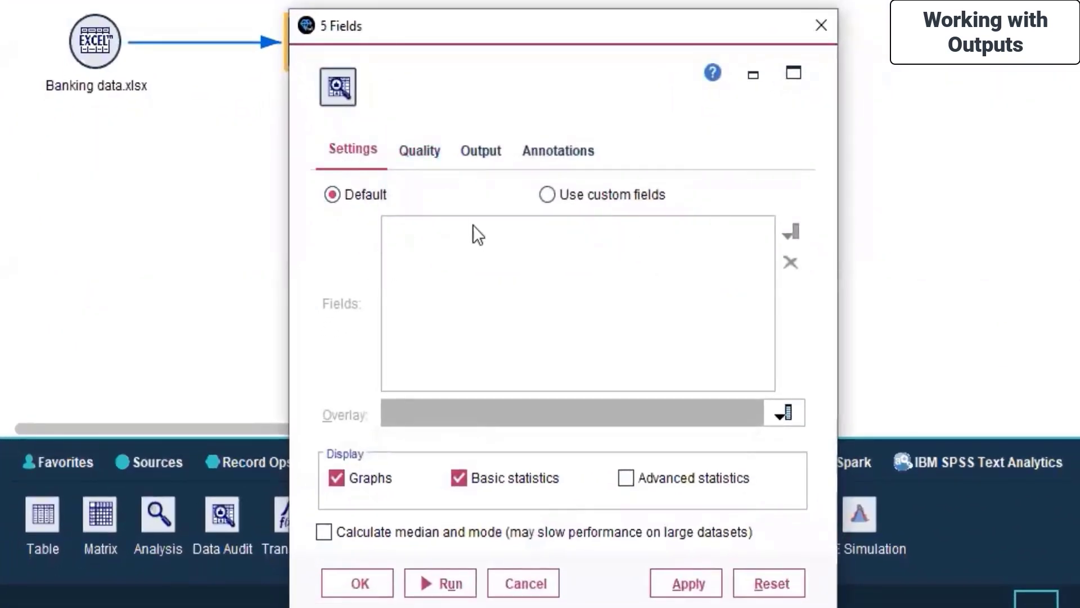
{"action": "left_click", "coordinate": [554, 193]}
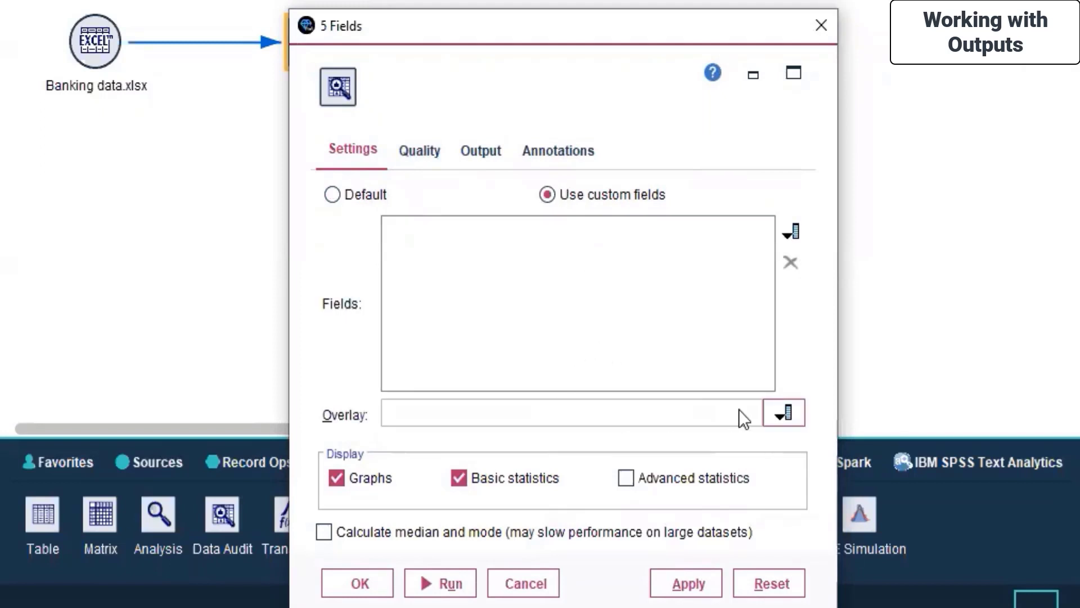
{"action": "left_click", "coordinate": [636, 484]}
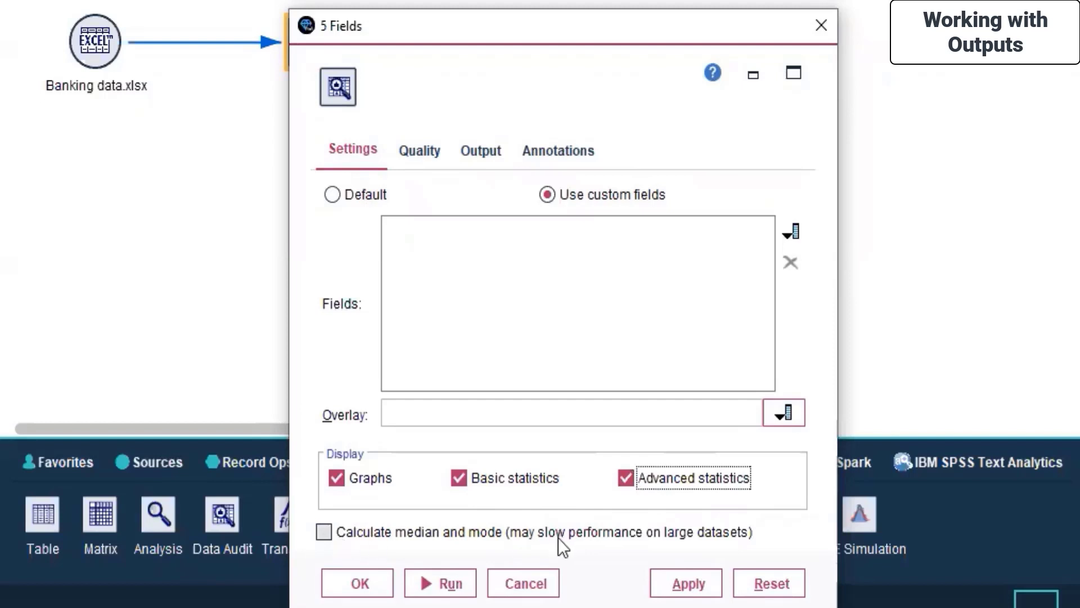
Step: Review the Quality, Output and Annotations options, leaving output to screen with an automatic name
{"action": "left_click", "coordinate": [434, 153]}
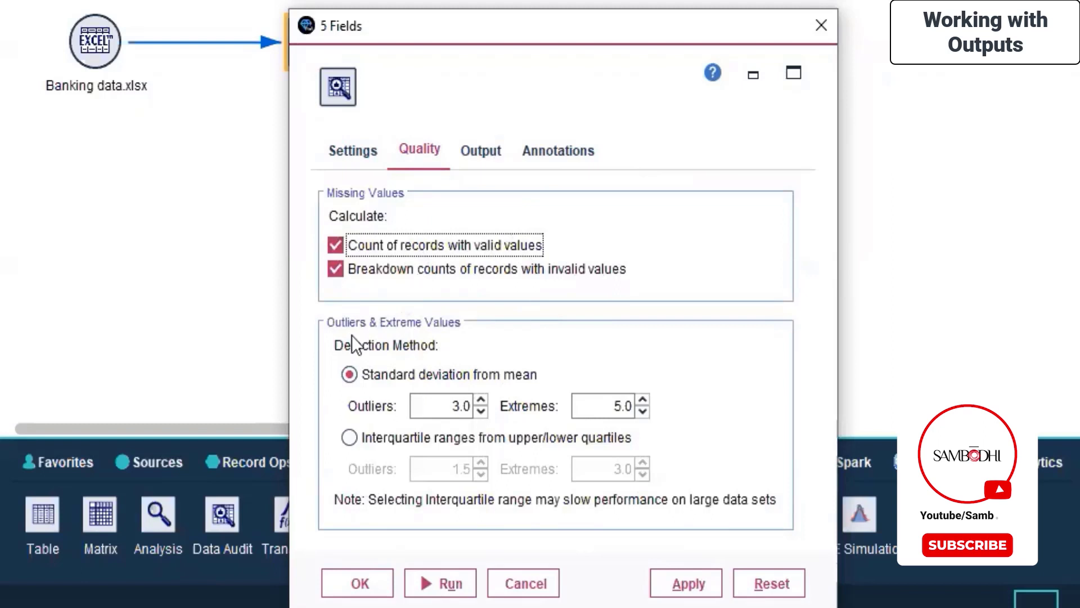
{"action": "left_click", "coordinate": [480, 153]}
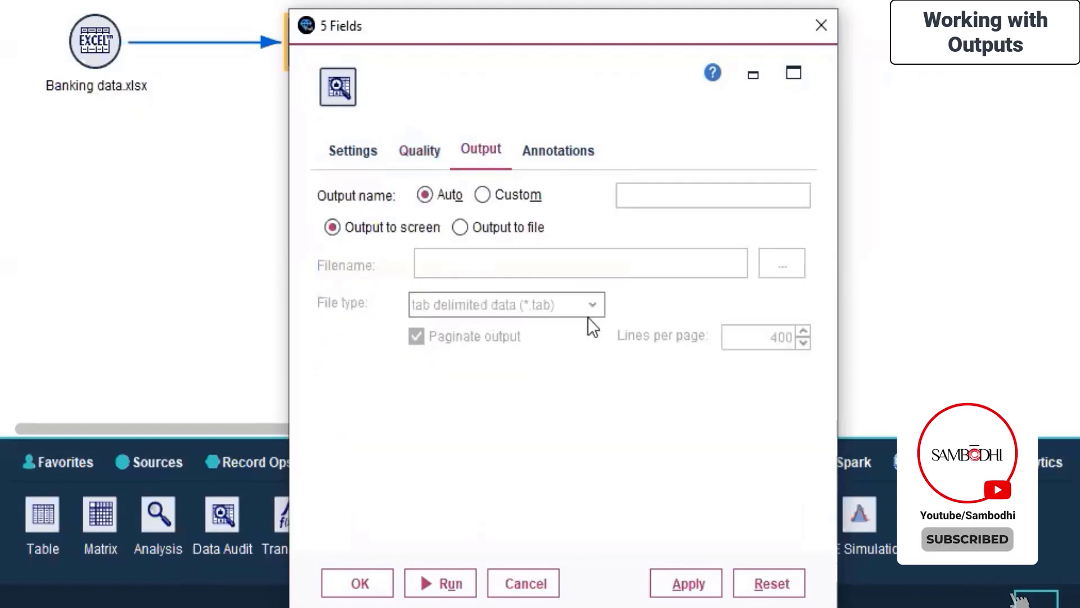
{"action": "left_click", "coordinate": [564, 148]}
{"action": "left_click", "coordinate": [498, 154]}
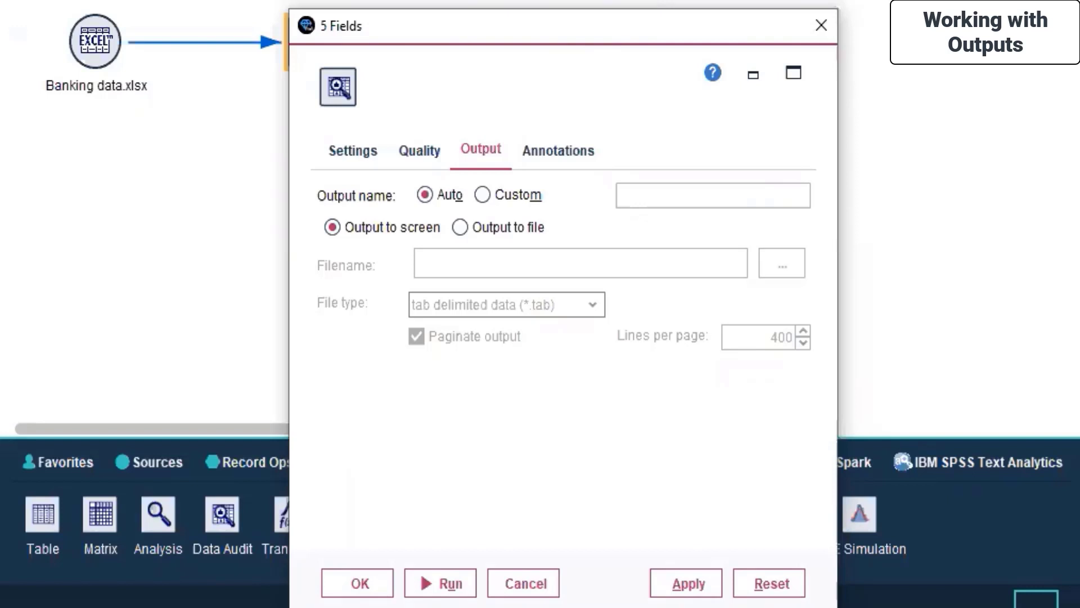
Step: Pick High Price as the only field for the Data Audit node to audit
{"action": "left_click", "coordinate": [662, 585]}
{"action": "left_click", "coordinate": [364, 155]}
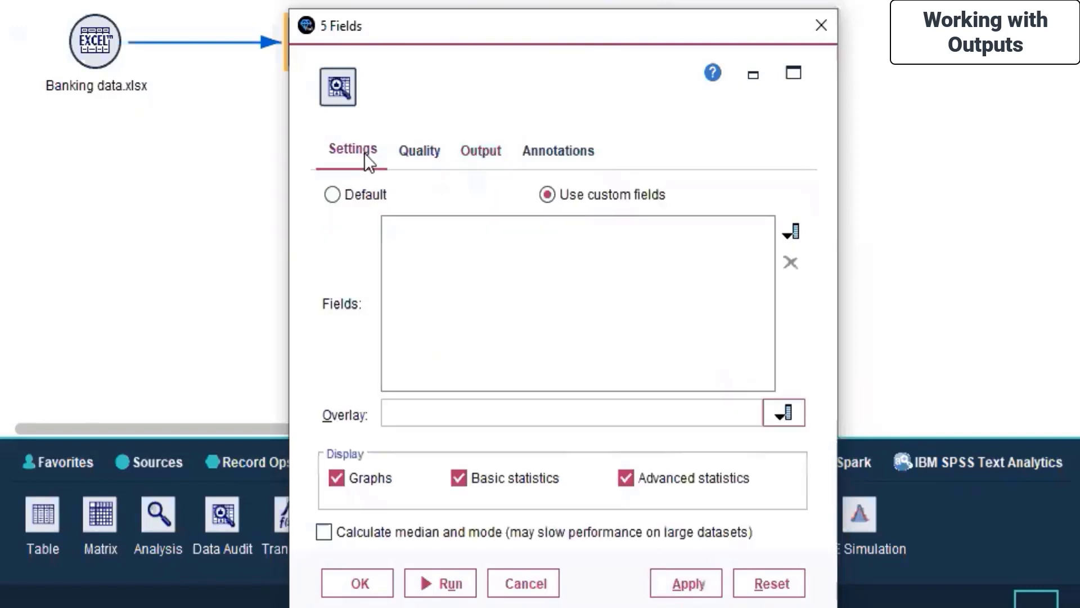
{"action": "left_click", "coordinate": [792, 228]}
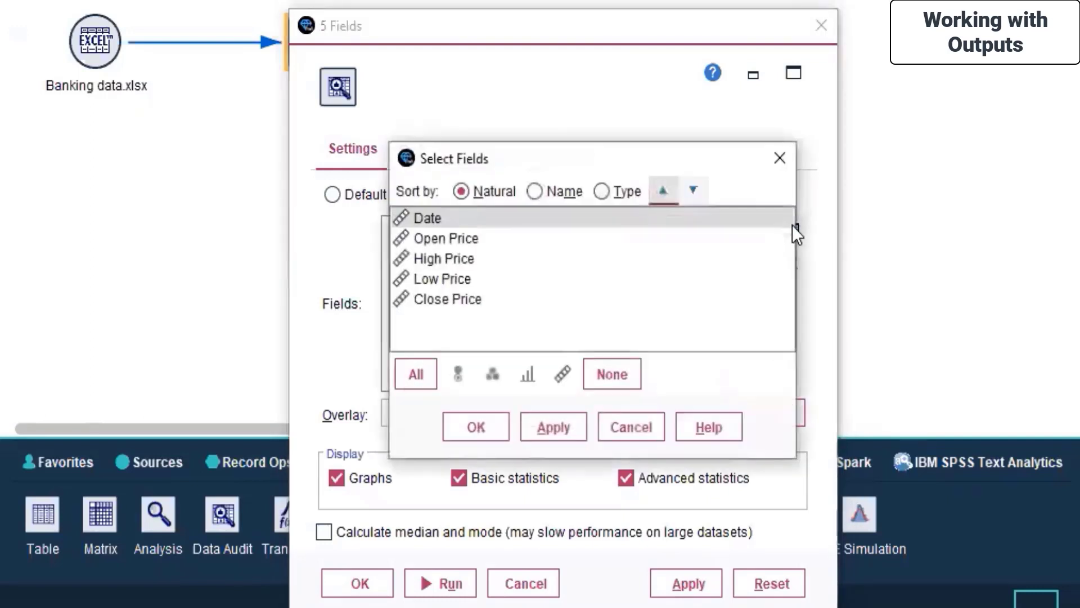
{"action": "left_click", "coordinate": [454, 263]}
{"action": "left_click", "coordinate": [534, 420]}
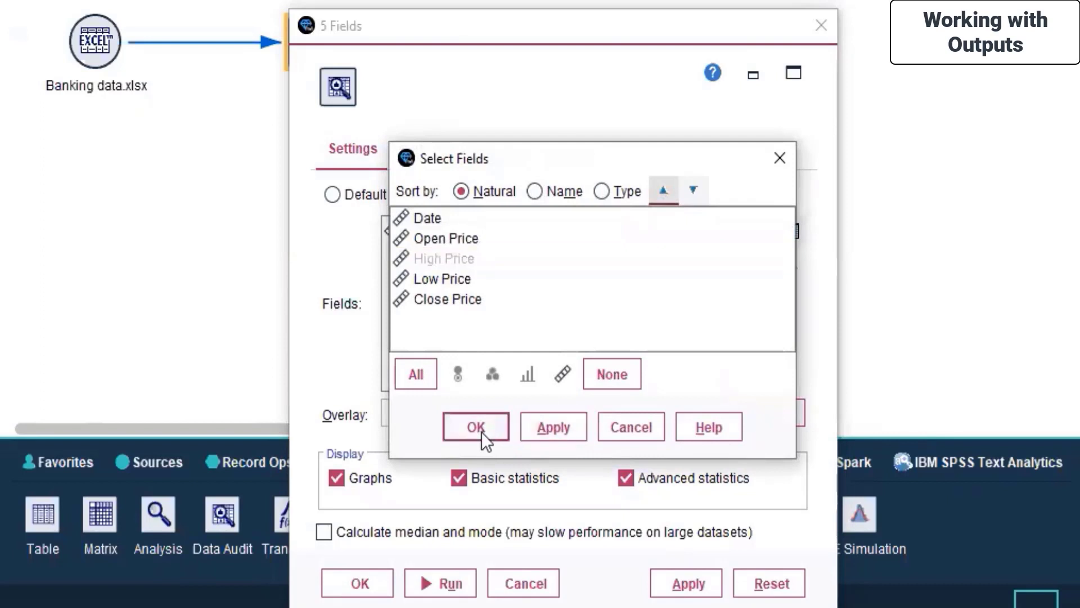
{"action": "left_click", "coordinate": [478, 430]}
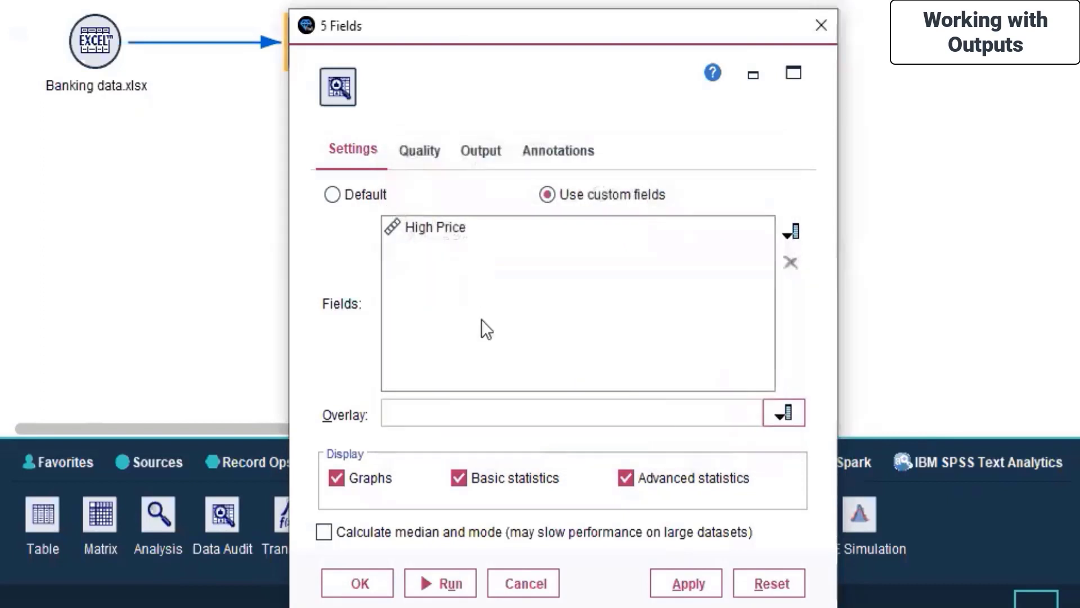
Step: Leave the overlay field set to none, then apply and close the node settings
{"action": "left_click", "coordinate": [784, 413]}
{"action": "left_click", "coordinate": [467, 471]}
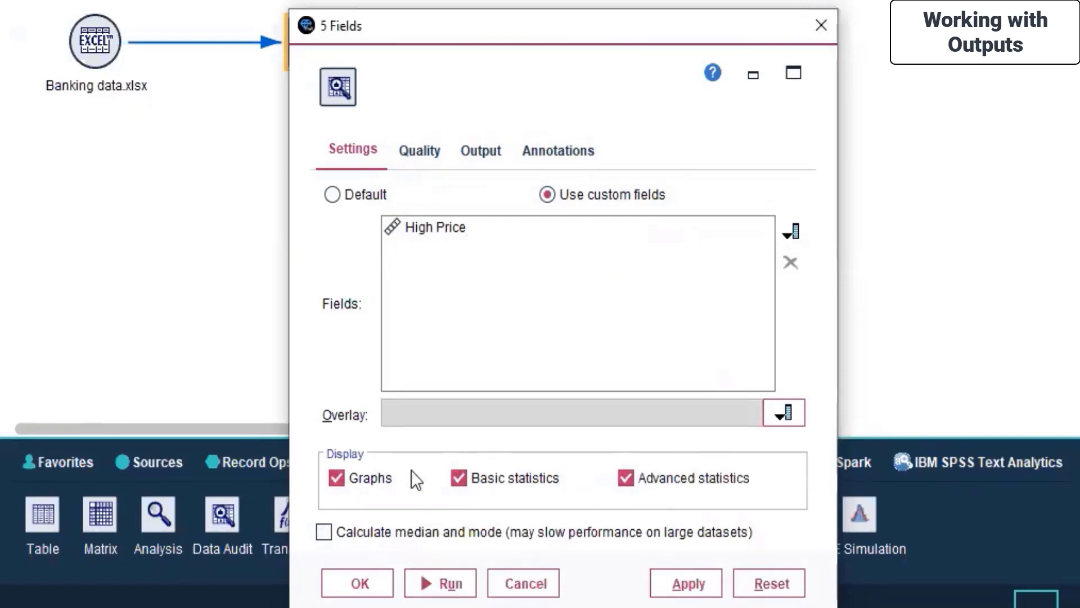
{"action": "left_click", "coordinate": [690, 591]}
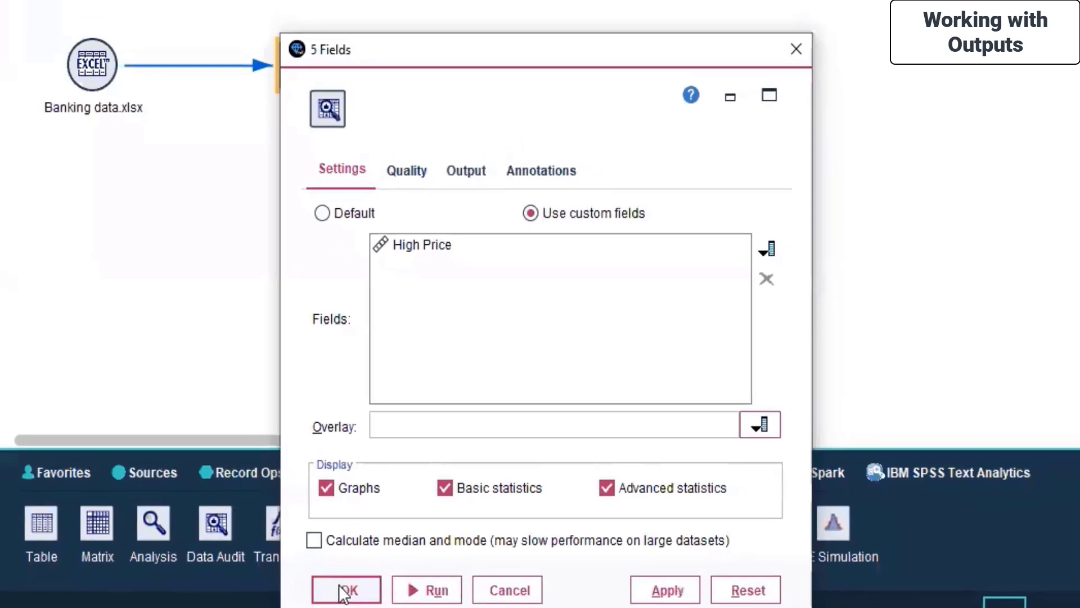
{"action": "left_click", "coordinate": [344, 591]}
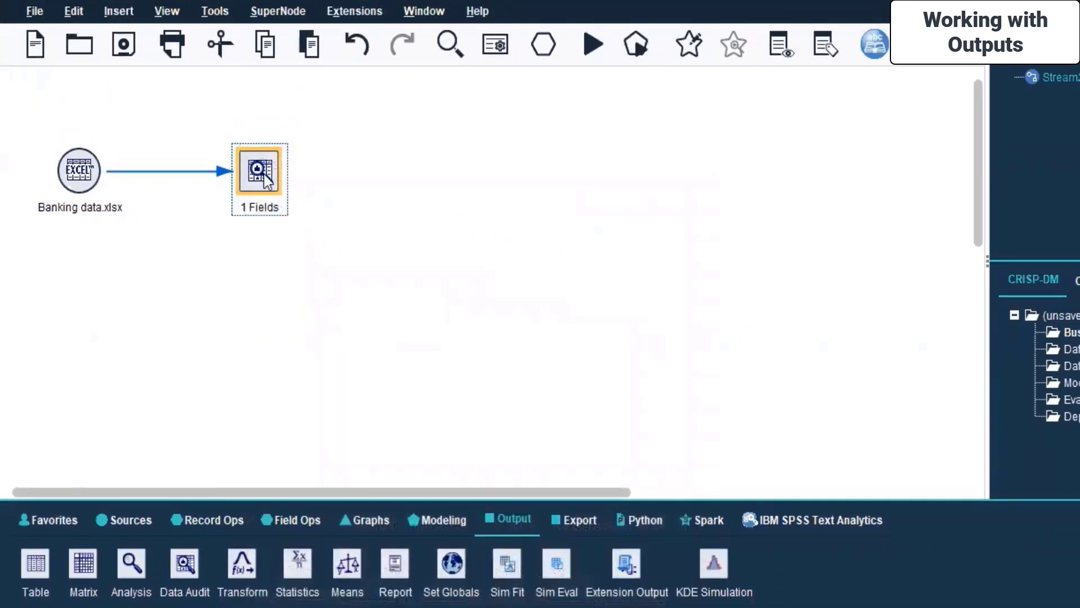
Step: Run the 1 Fields audit on High Price and show thumbnails as horizontal bars
{"action": "right_click", "coordinate": [263, 174]}
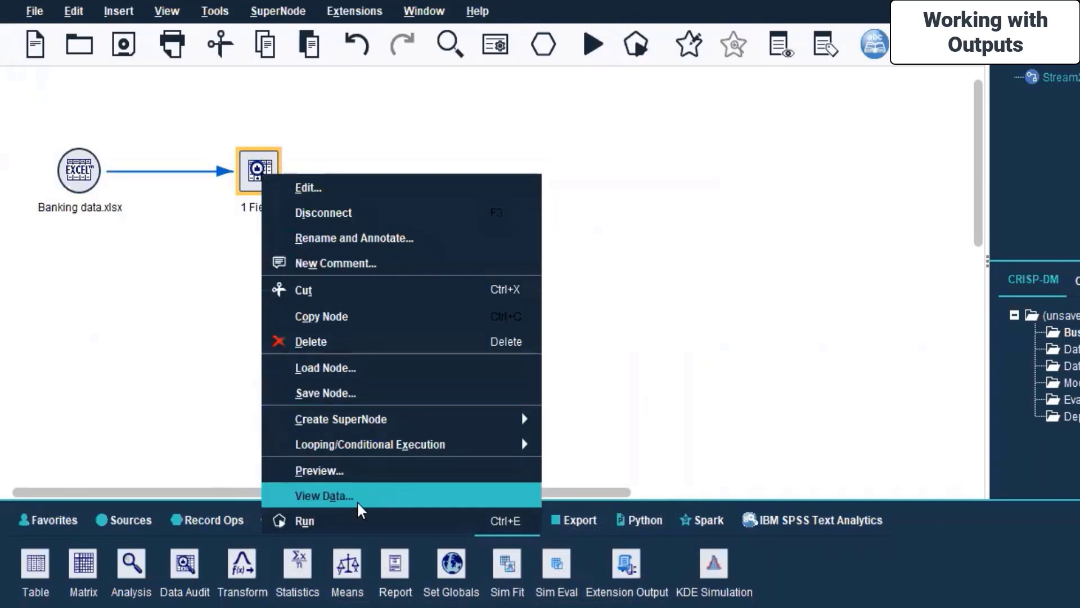
{"action": "left_click", "coordinate": [360, 518]}
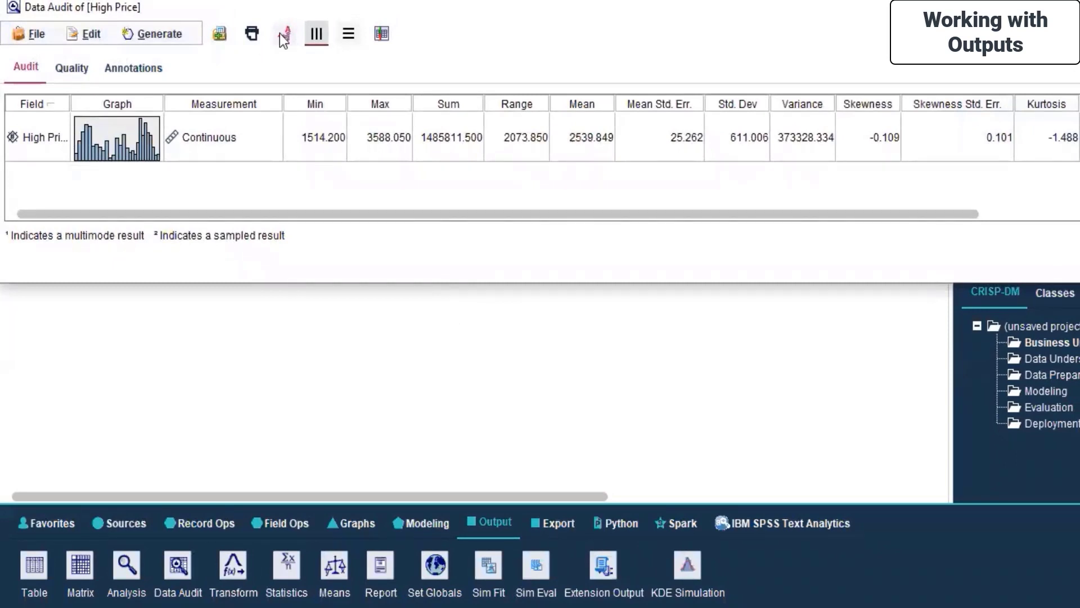
{"action": "left_click", "coordinate": [347, 36]}
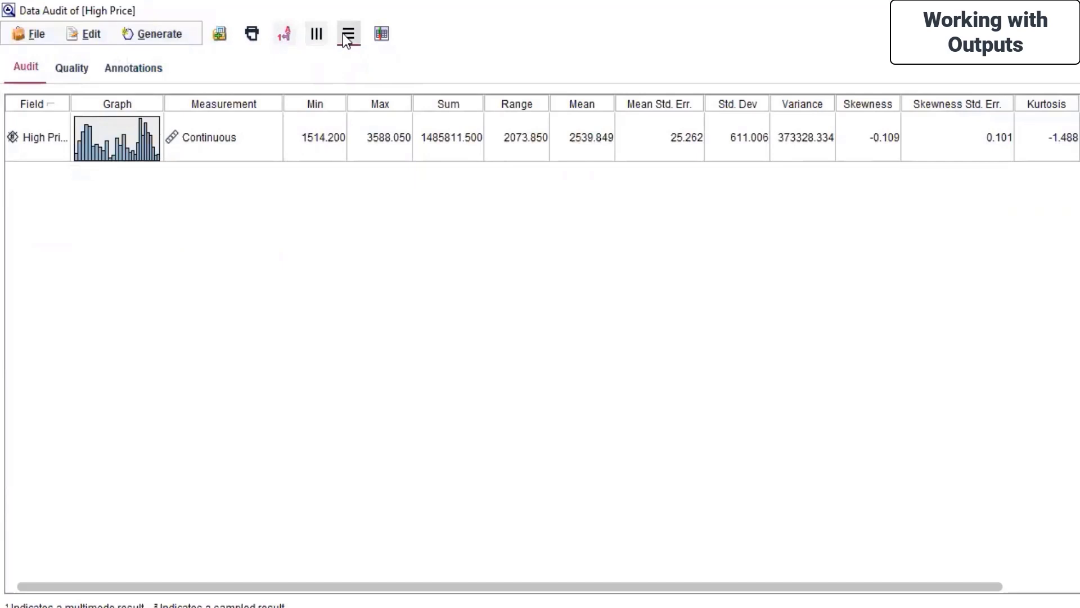
Step: Keep every statistic displayed in the audit table by clearing and reselecting all
{"action": "left_click", "coordinate": [380, 35]}
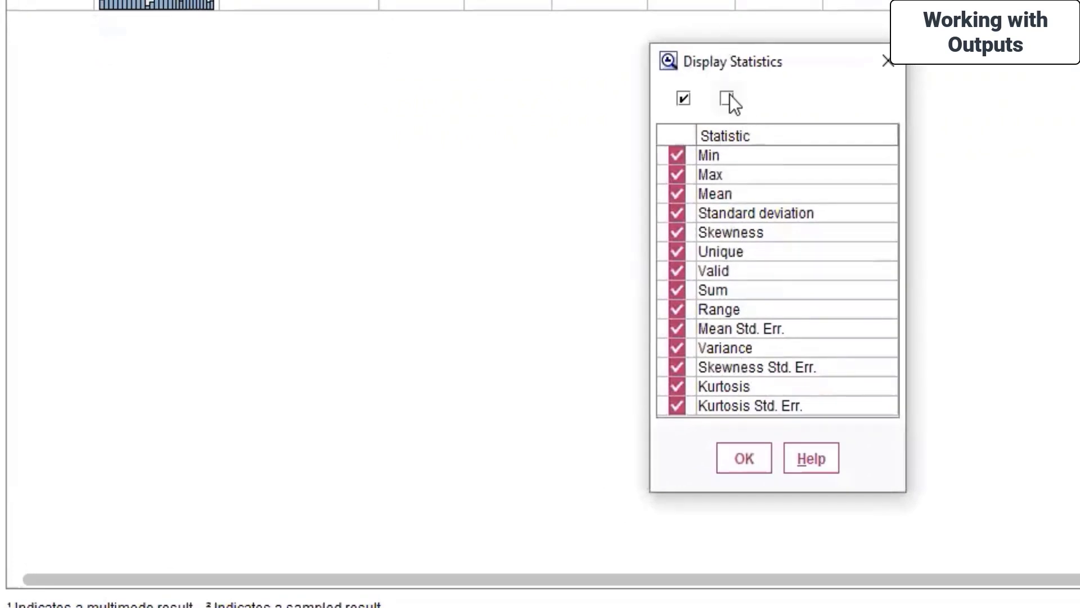
{"action": "left_click", "coordinate": [727, 99]}
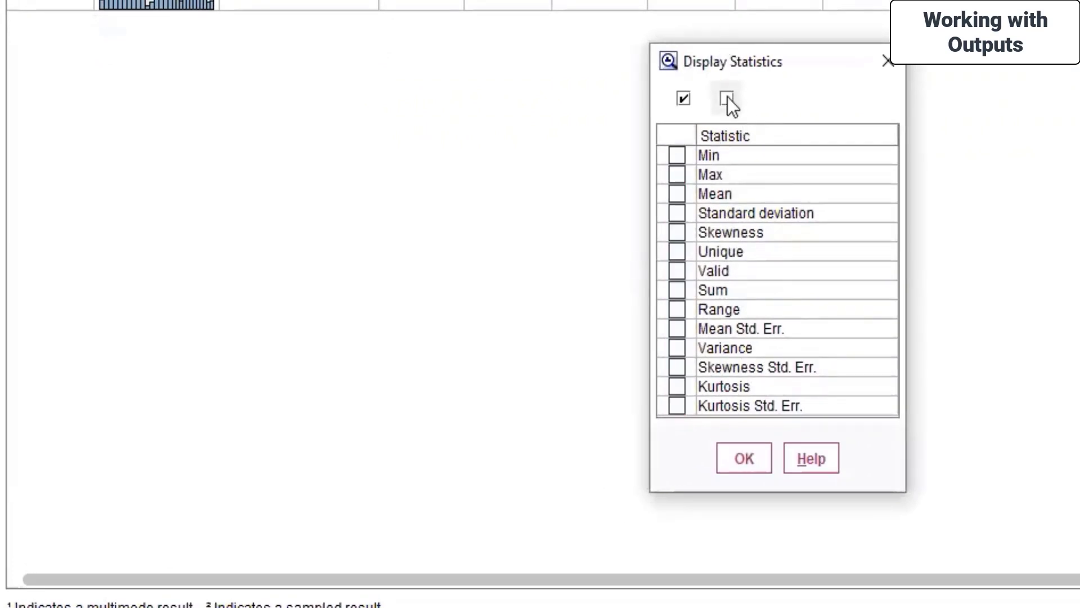
{"action": "left_click", "coordinate": [683, 99]}
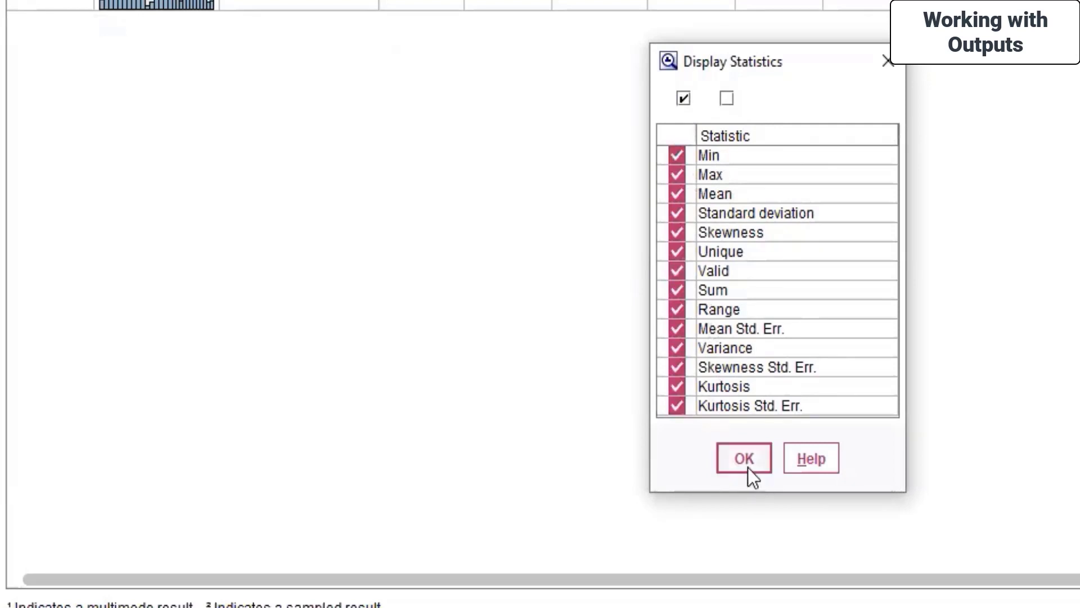
{"action": "left_click", "coordinate": [744, 465]}
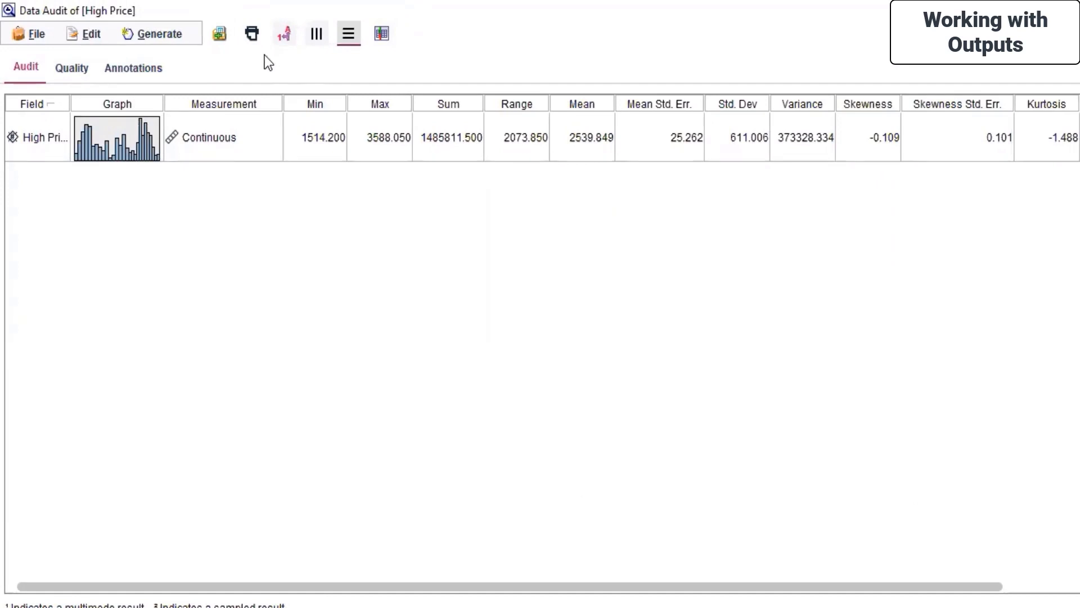
Step: Browse the File export options, then pivot the graph thumbnails back to vertical
{"action": "left_click", "coordinate": [52, 36]}
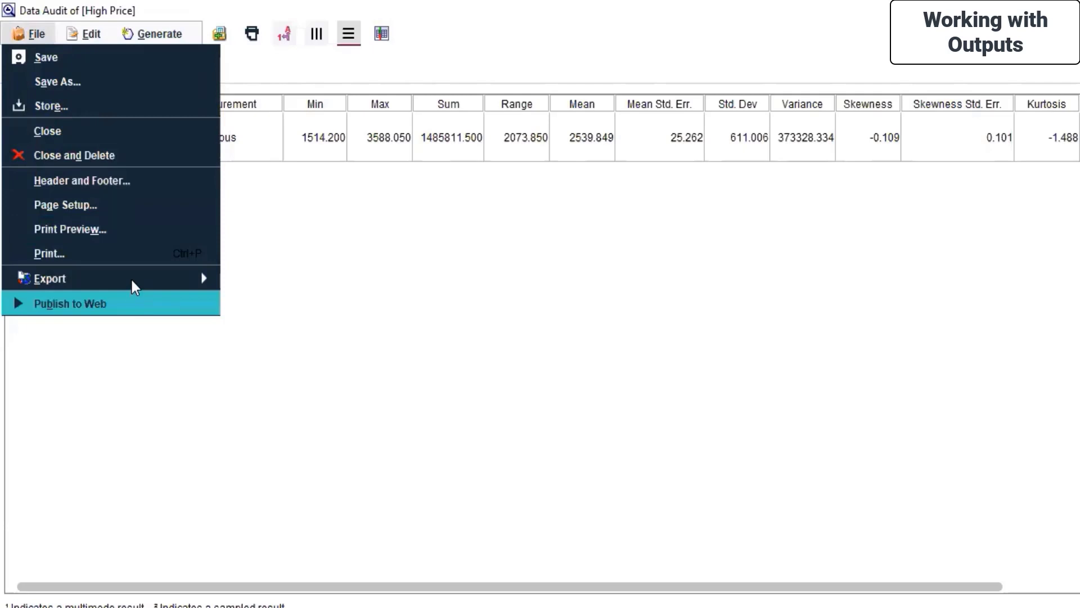
{"action": "mouse_move", "coordinate": [130, 278]}
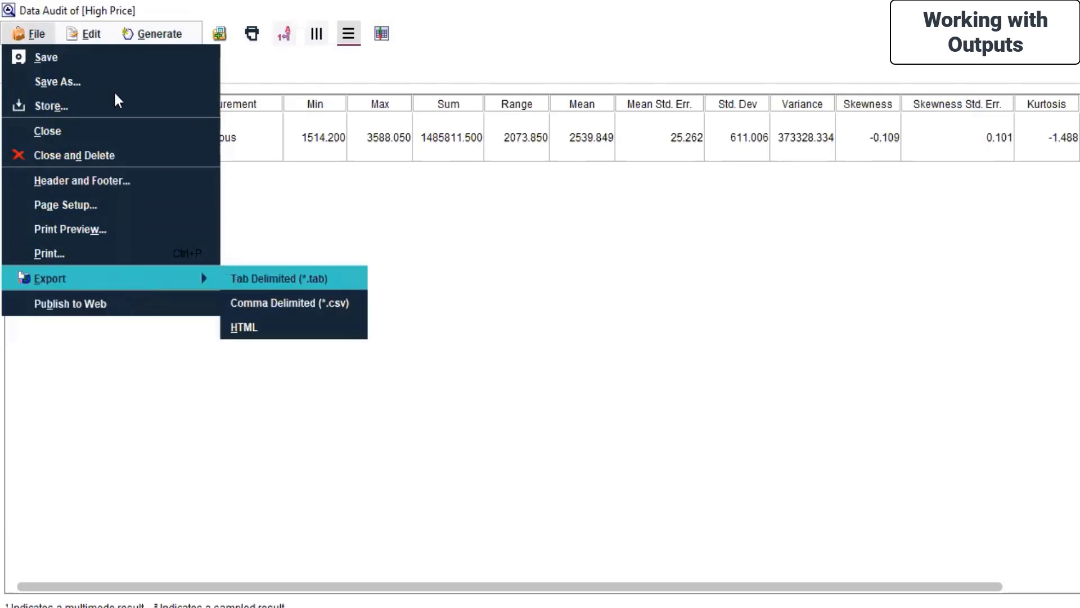
{"action": "mouse_move", "coordinate": [84, 34]}
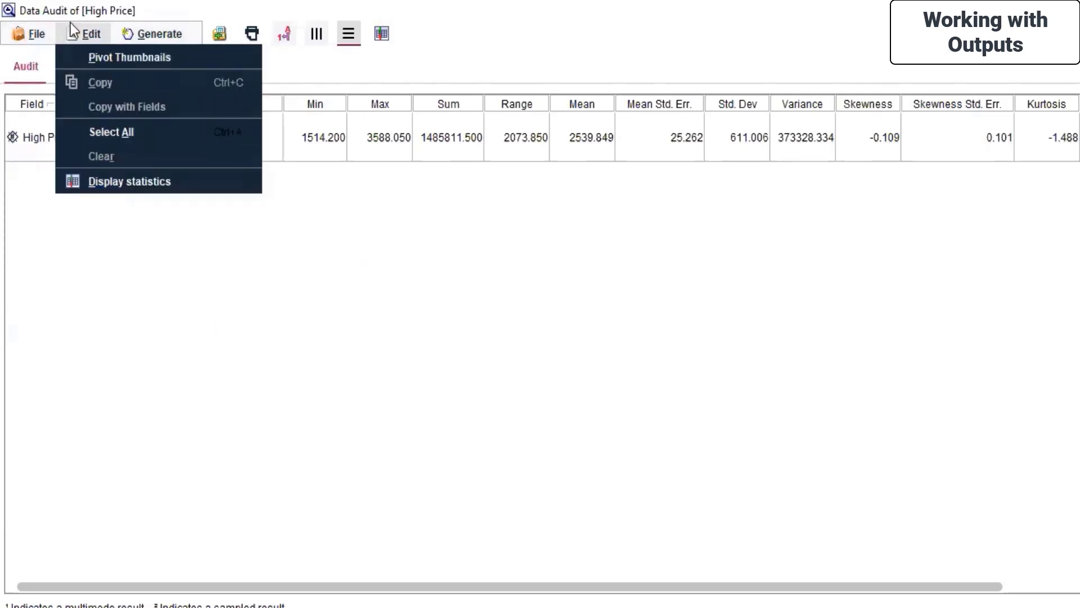
{"action": "left_click", "coordinate": [134, 55]}
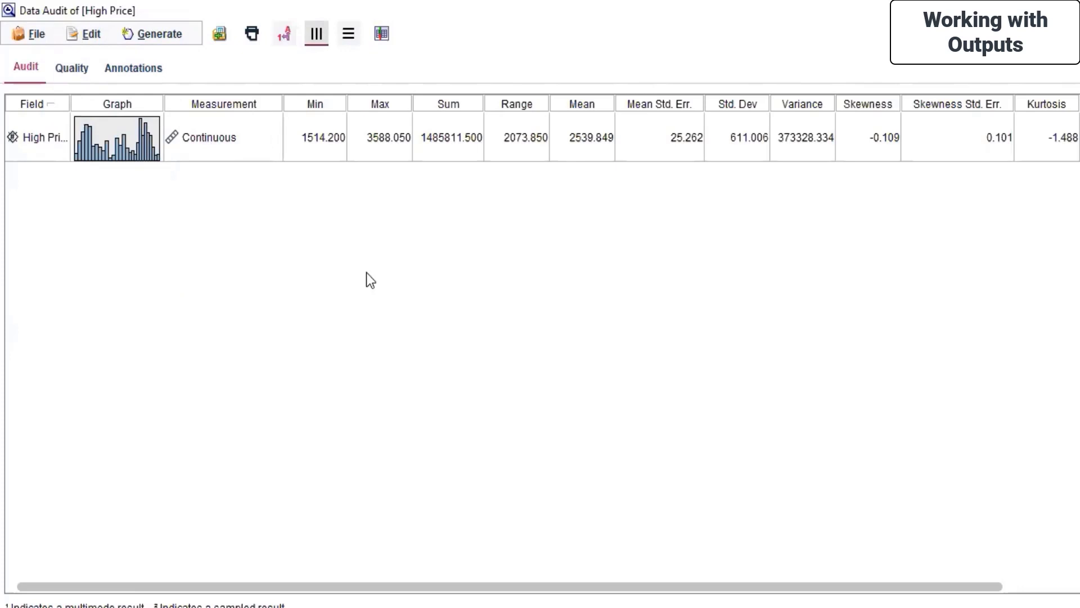
Step: Check the Display statistics and Generate options, closing both without changes
{"action": "left_click", "coordinate": [90, 33]}
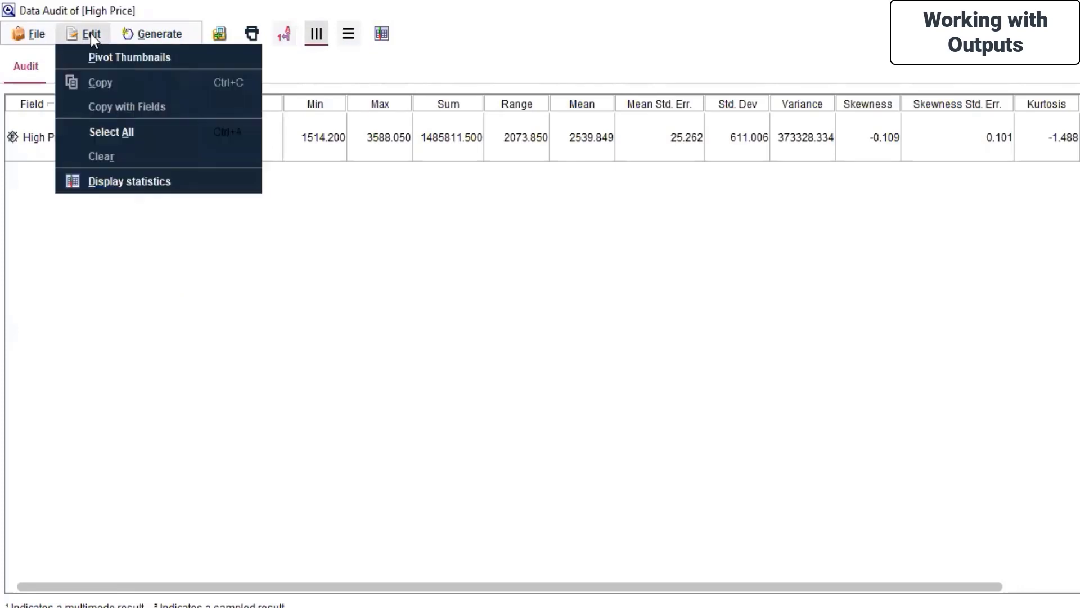
{"action": "left_click", "coordinate": [144, 183]}
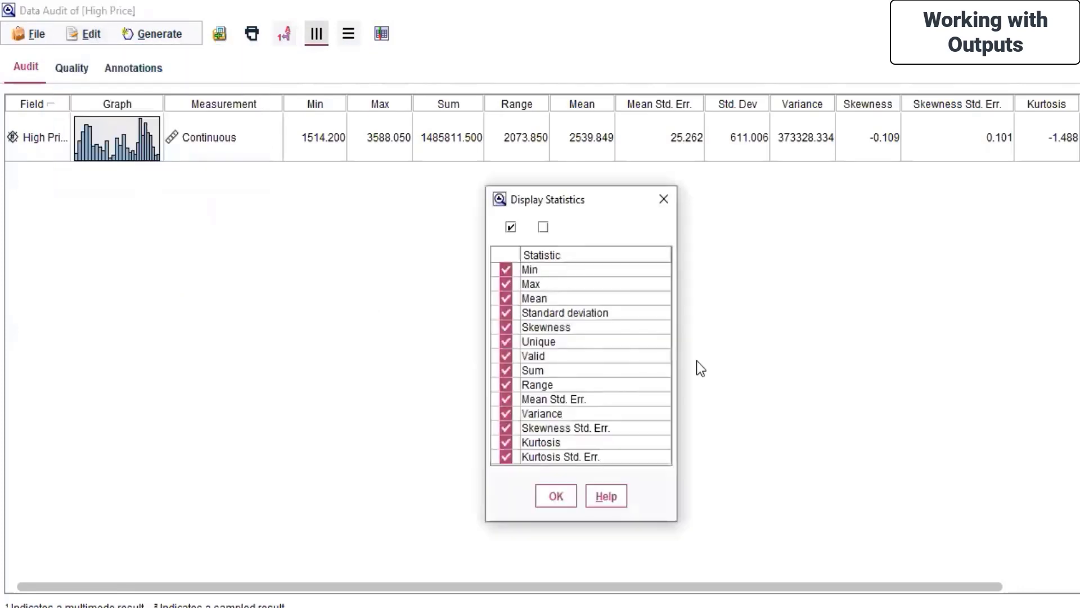
{"action": "left_click", "coordinate": [668, 201]}
{"action": "left_click", "coordinate": [168, 49]}
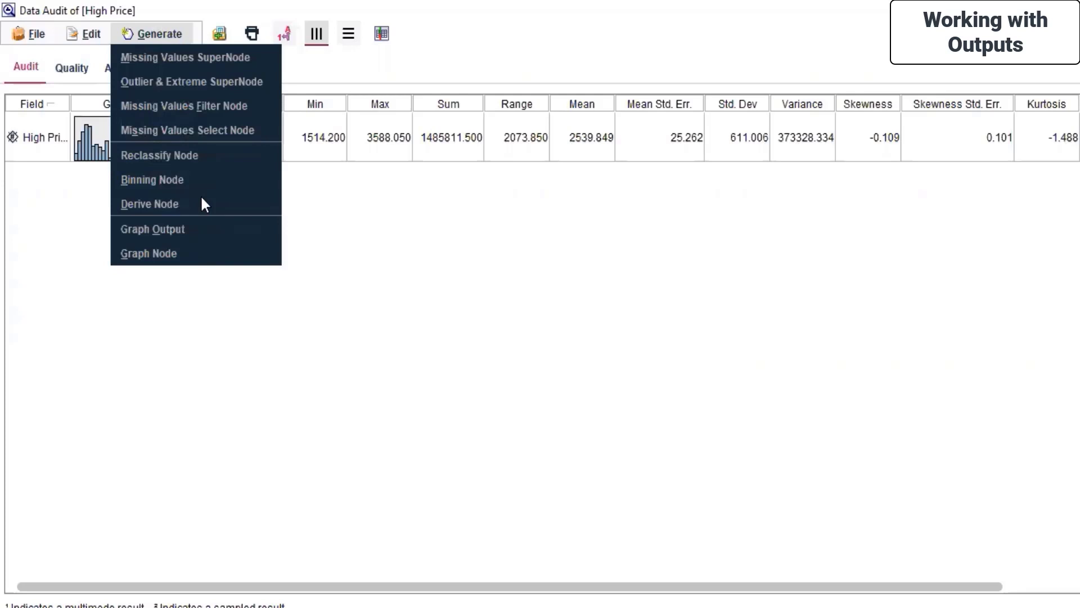
{"action": "left_click", "coordinate": [475, 241]}
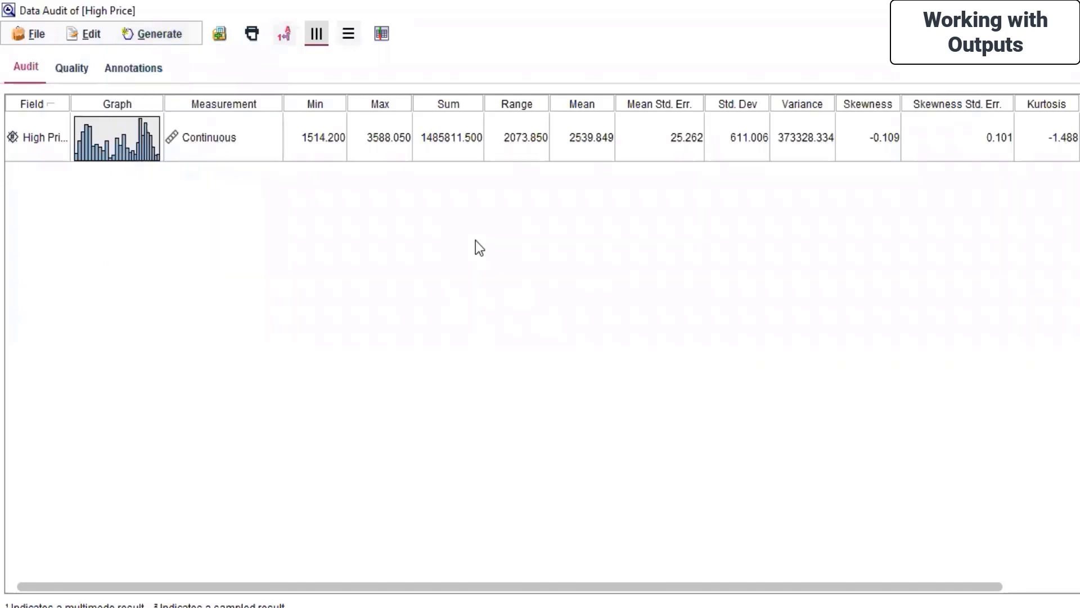
Step: Show the Quality tab, scrolled right: 100% complete fields and records, 585 valid records, 0 outliers
{"action": "left_click", "coordinate": [90, 79]}
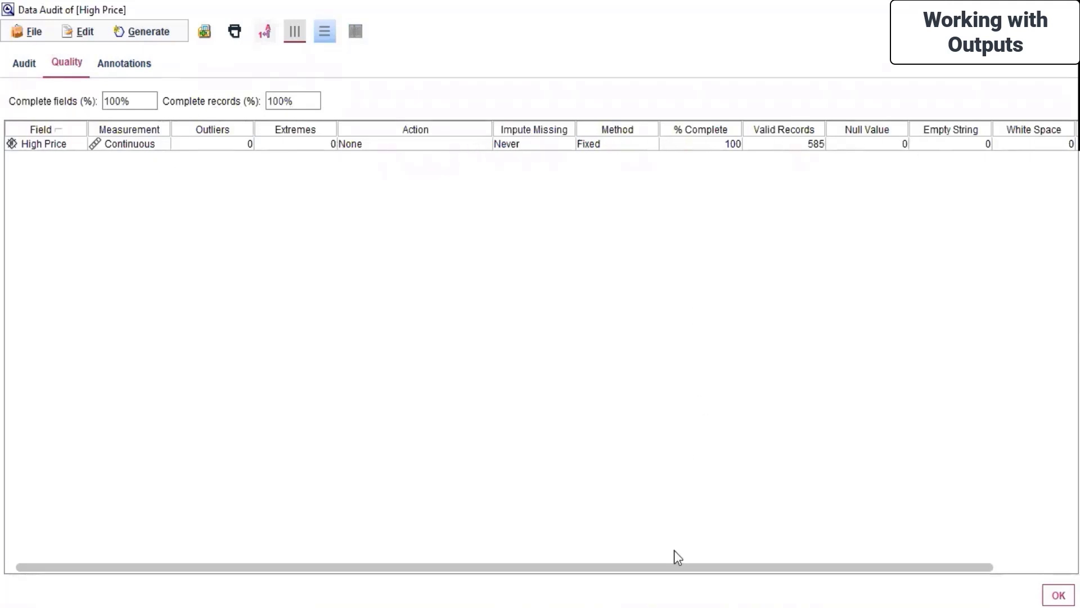
{"action": "scroll", "coordinate": [915, 548], "scroll_direction": "right", "scroll_amount": 3}
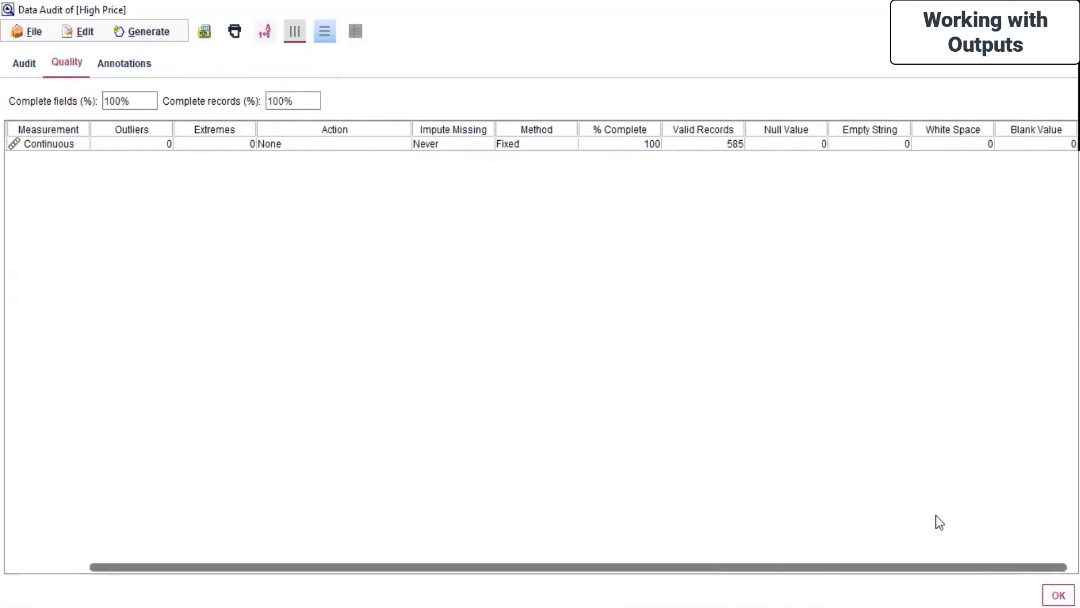